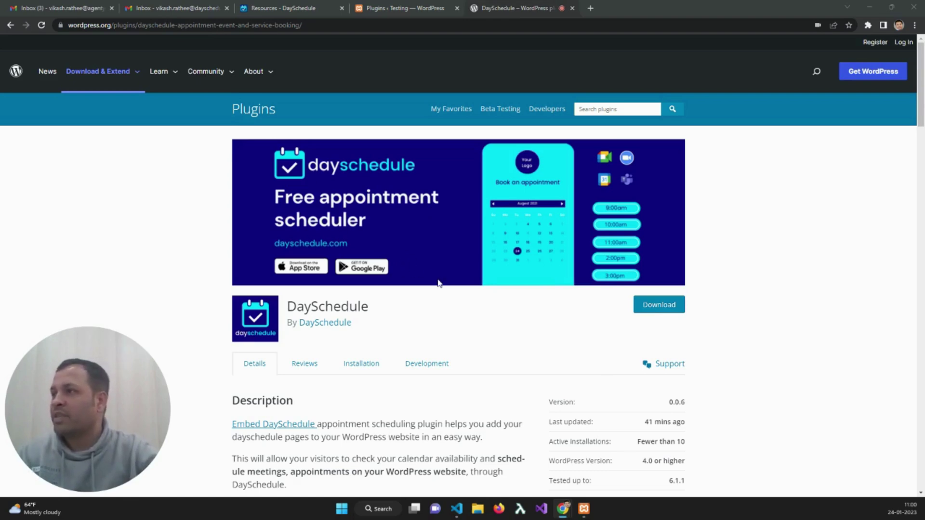
Scroll through the DaySchedule plugin listing's description and version details
scroll(473, 300, "down", 3)
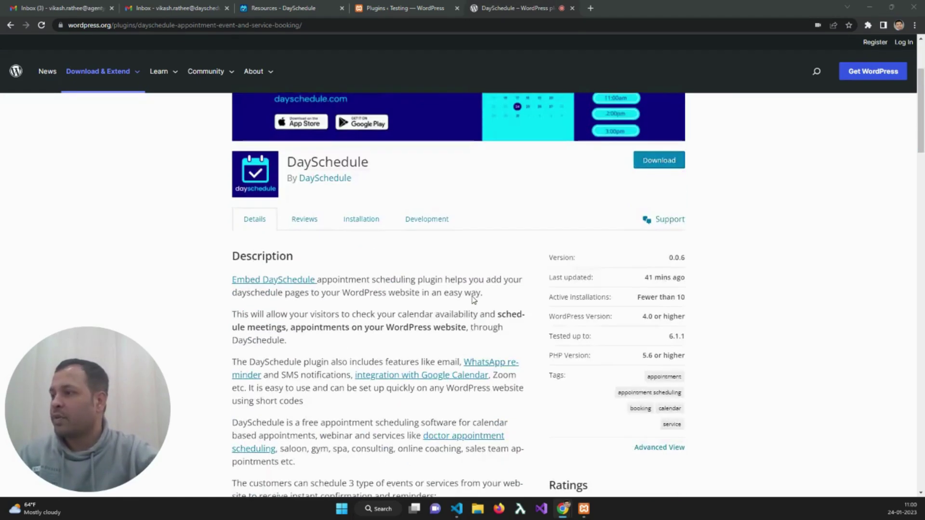
scroll(474, 300, "up", 3)
Search Add New plugins for 'dayschedule', then install and activate the DaySchedule plugin
left_click(401, 6)
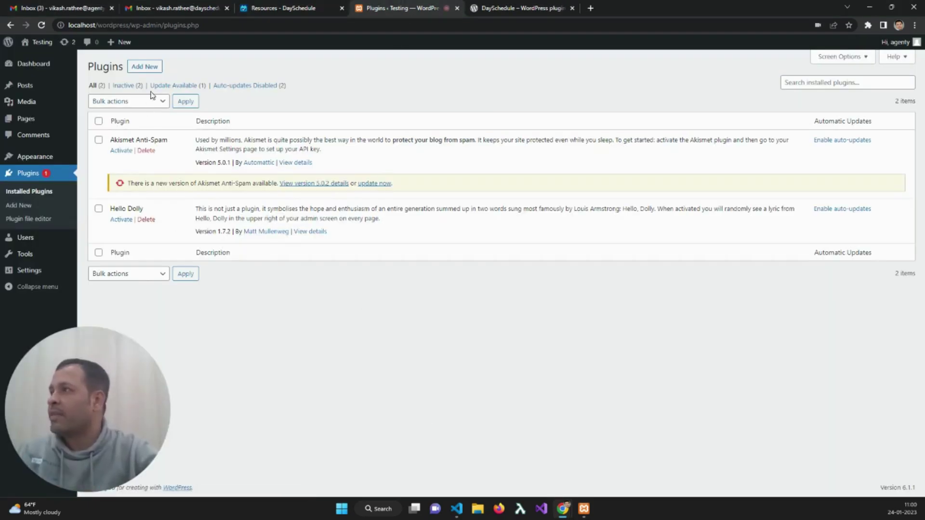
left_click(141, 68)
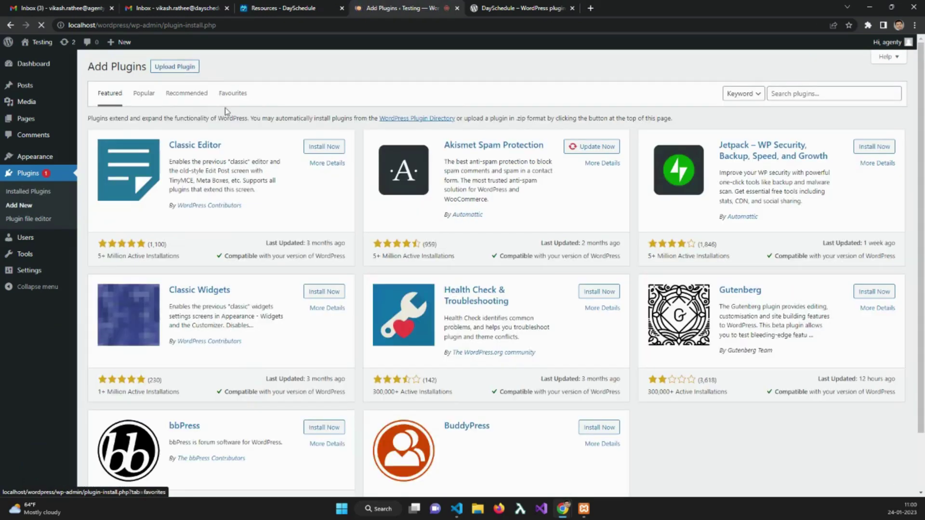
left_click(807, 92)
type("daysched")
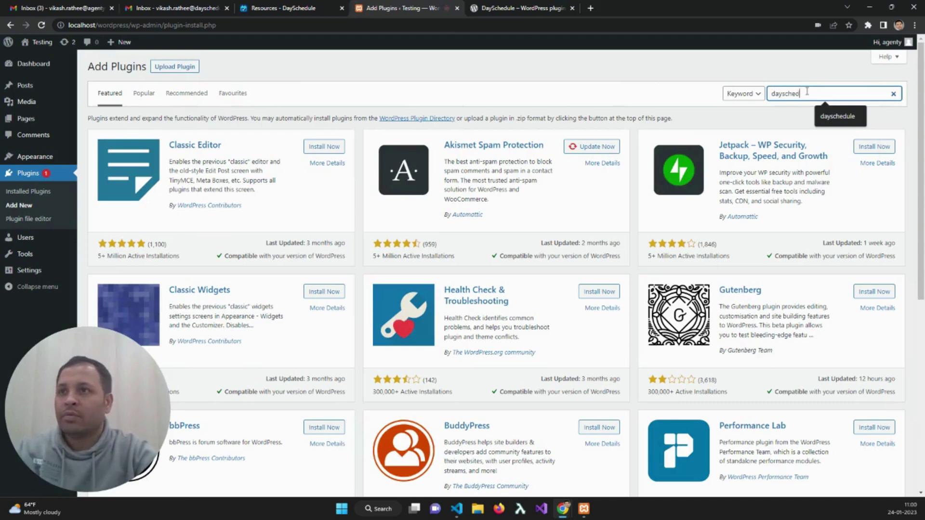
type("ule")
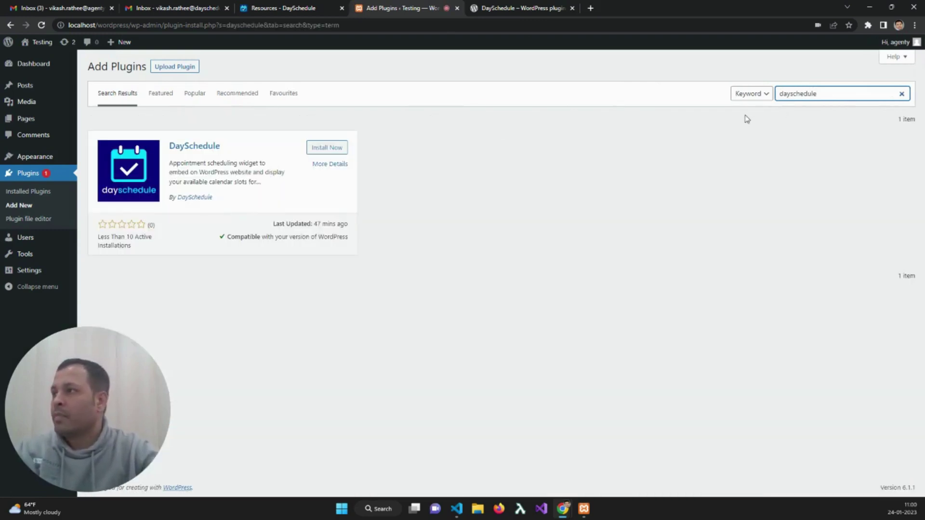
left_click(330, 149)
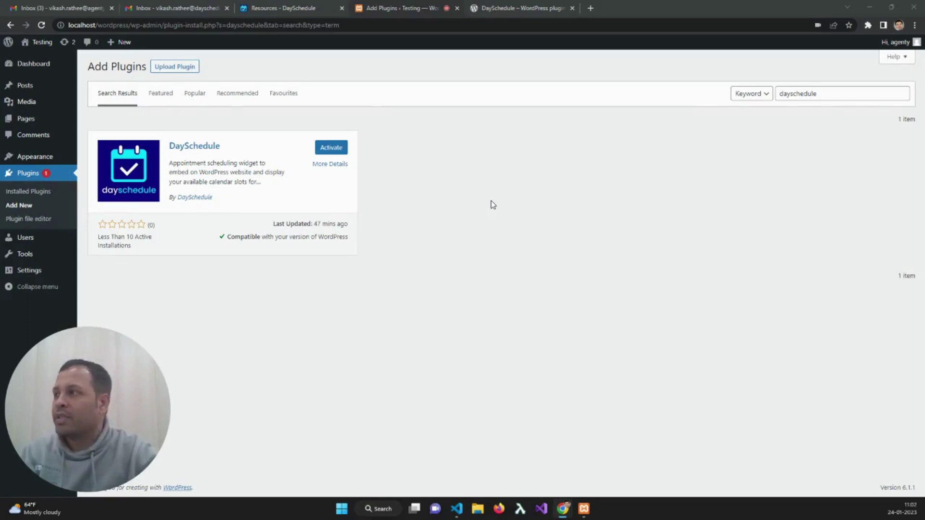
left_click(332, 149)
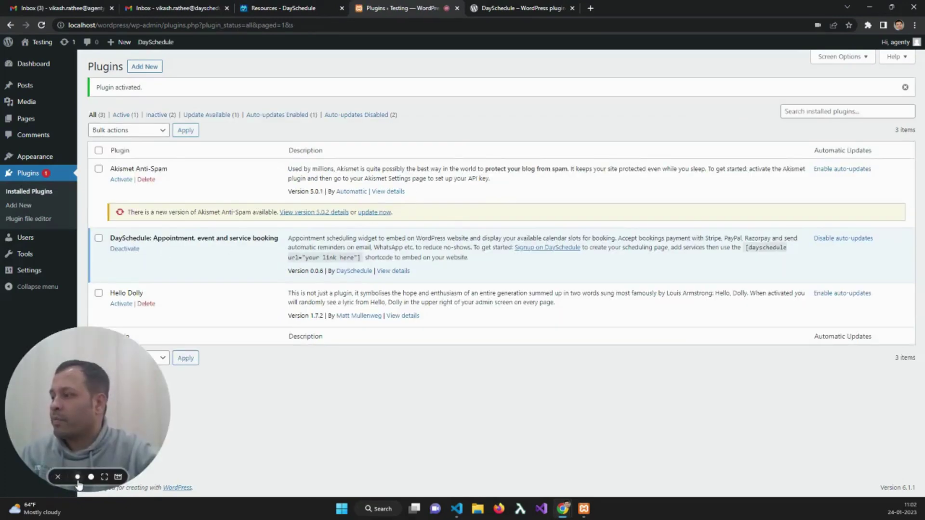
left_click(77, 479)
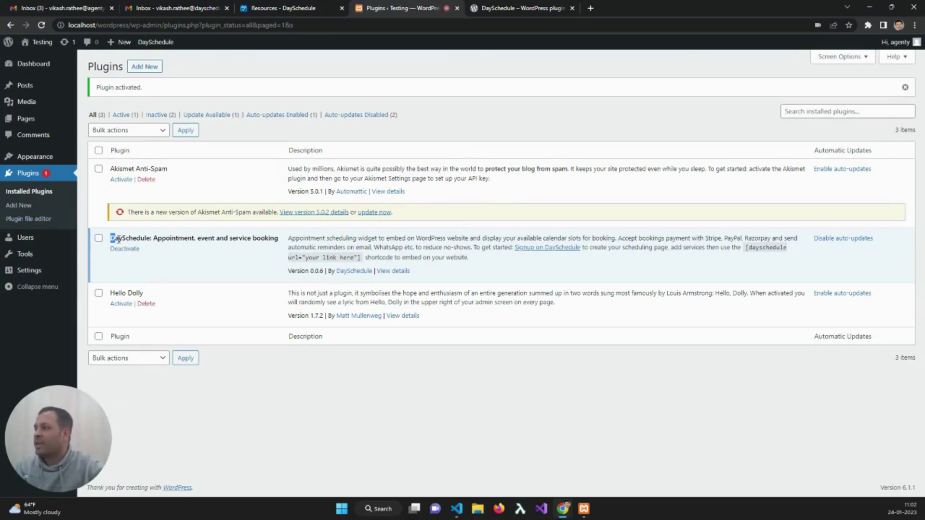
left_click_drag(111, 238, 194, 250)
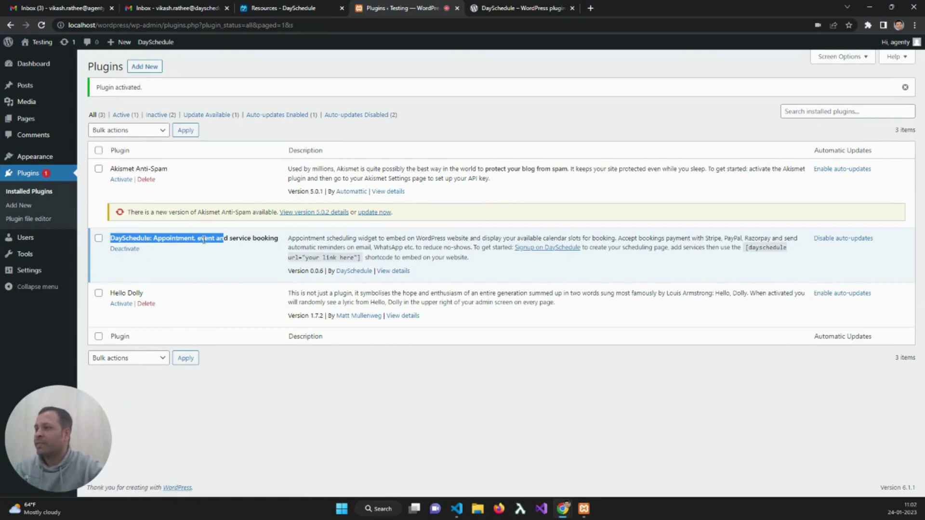
left_click(397, 273)
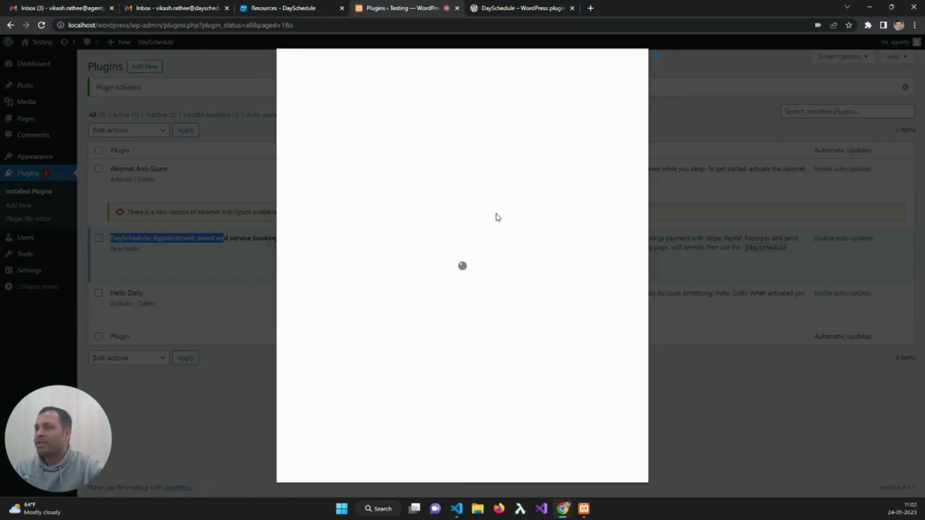
scroll(429, 247, "down", 10)
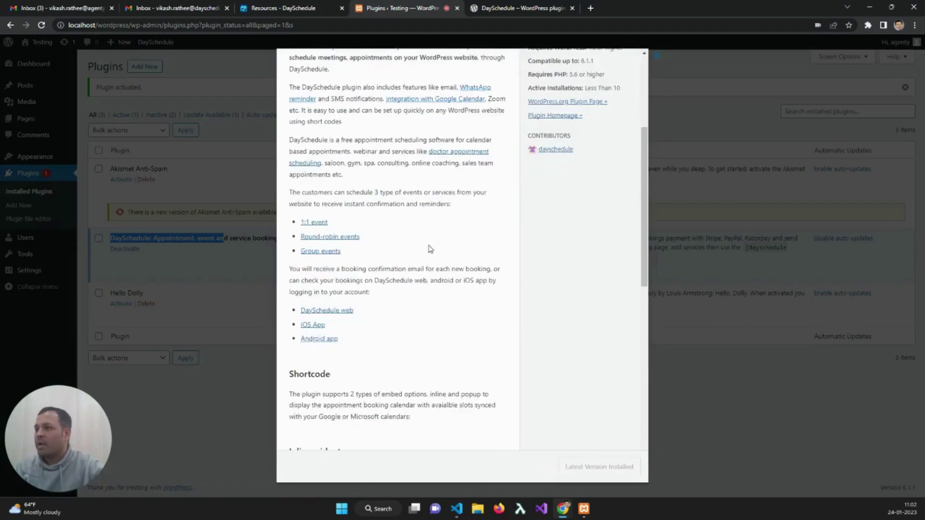
scroll(427, 248, "down", 3)
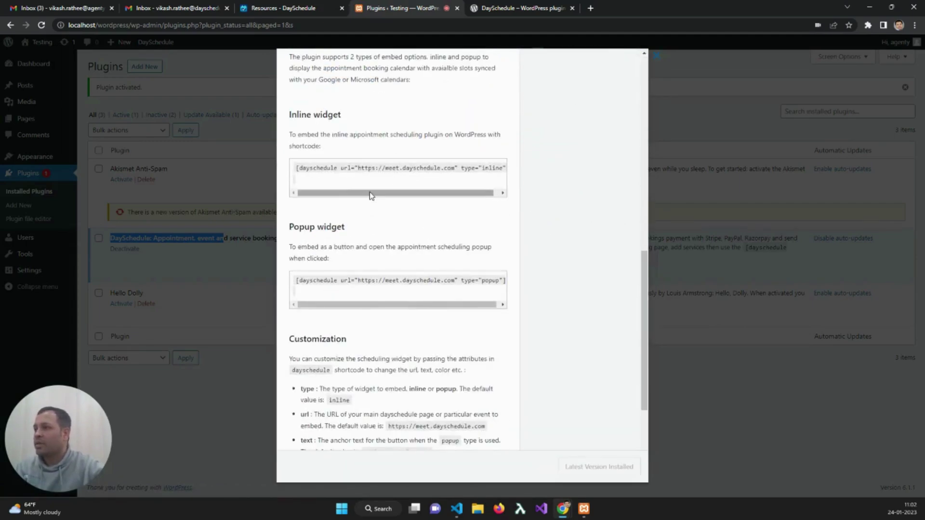
left_click_drag(371, 197, 424, 196)
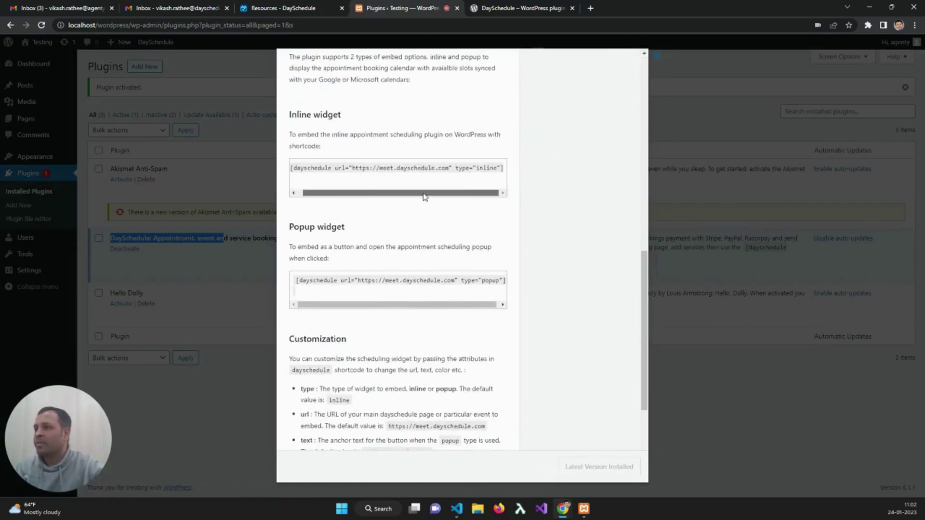
double_click(402, 168)
left_click(434, 214)
left_click_drag(477, 196, 447, 198)
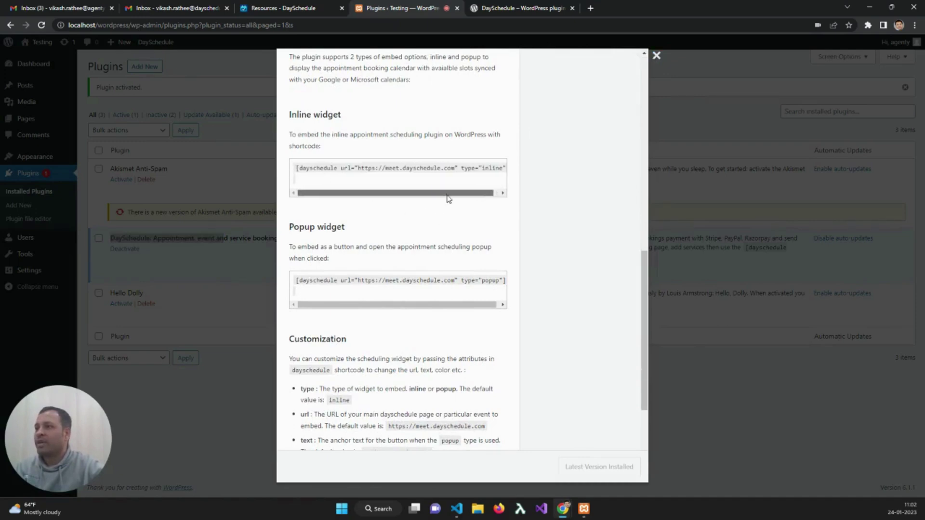
scroll(439, 214, "up", 2)
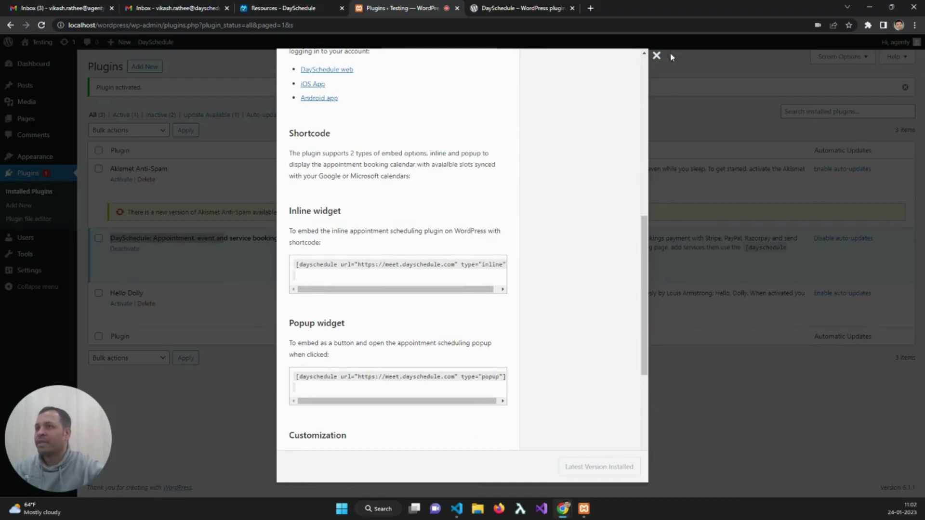
left_click(656, 56)
mouse_move(34, 121)
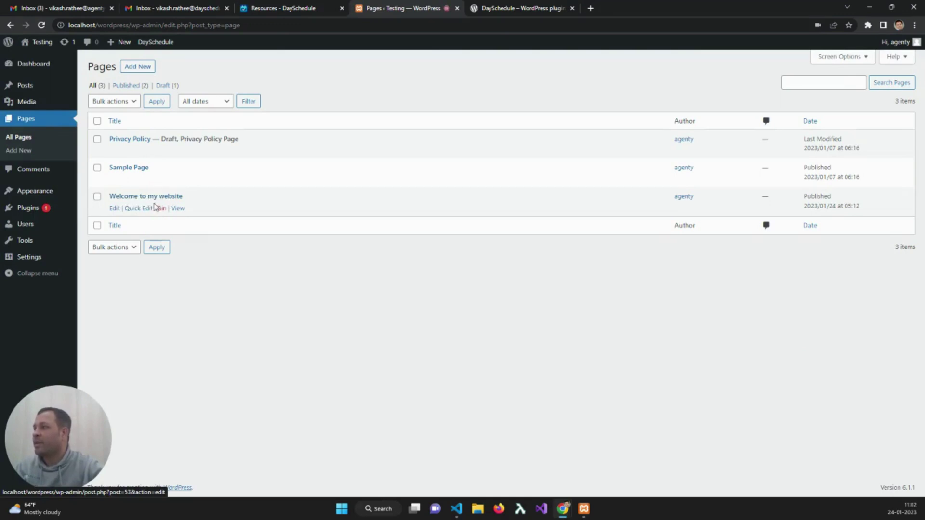
Open 'Welcome to my website' in the block editor and delete the stray '/' from its paragraph
left_click(143, 199)
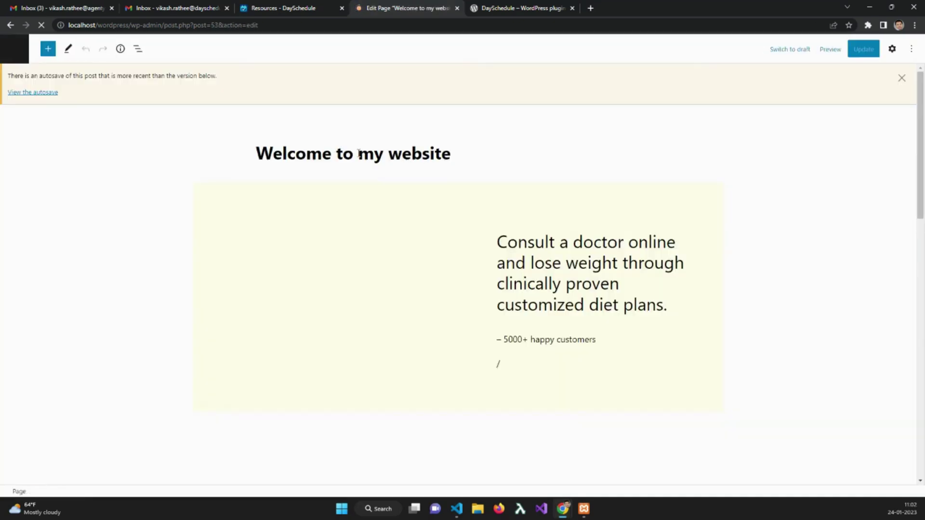
left_click(534, 384)
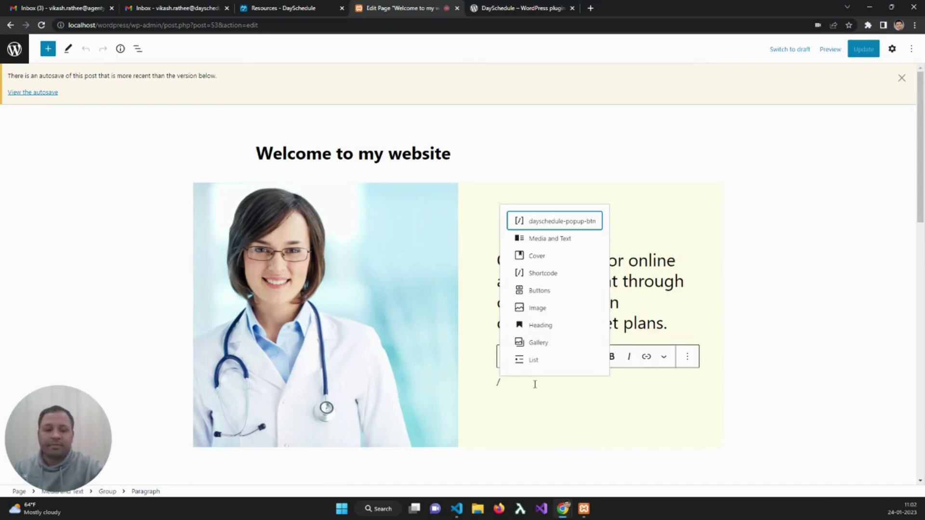
key("BackSpace")
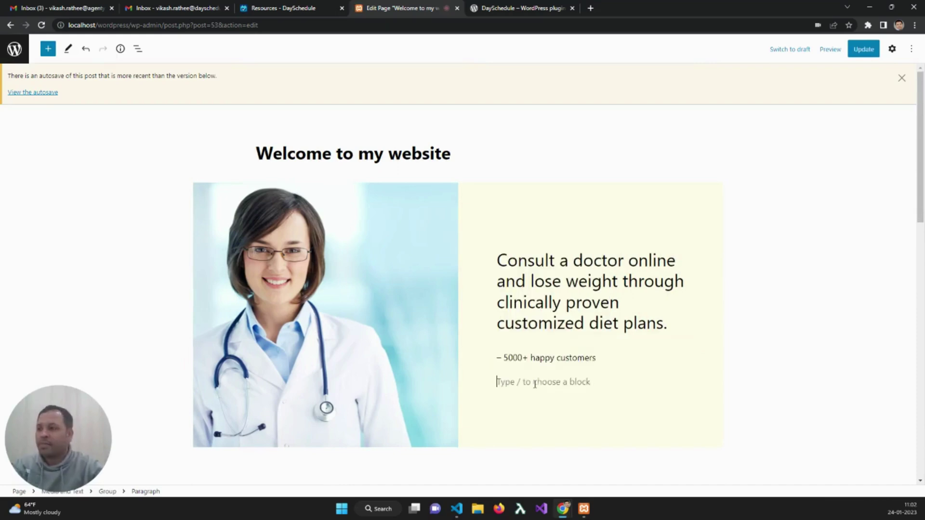
Select the popup widget shortcode on the DaySchedule plugin listing, then return to the page editor
left_click(516, 10)
scroll(439, 277, "down", 15)
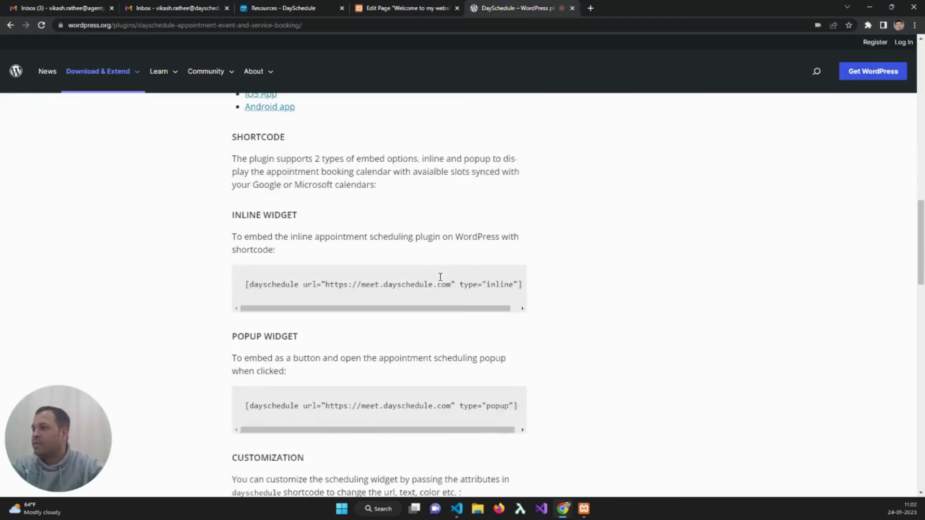
scroll(439, 277, "down", 2)
scroll(427, 265, "up", 2)
triple_click(300, 284)
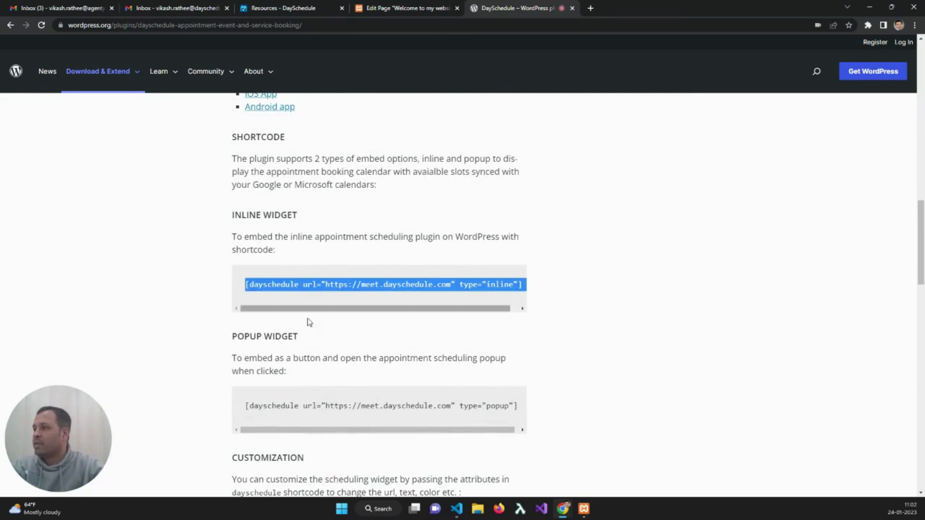
triple_click(314, 404)
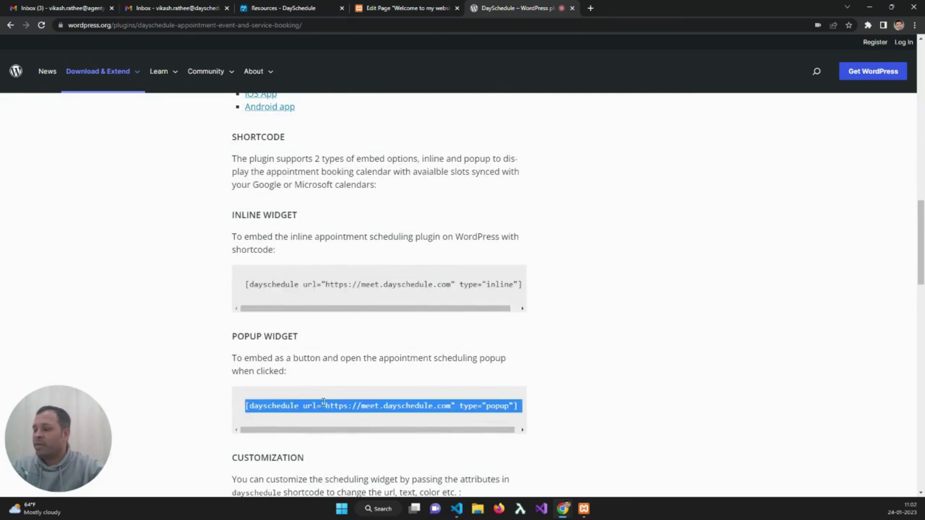
triple_click(300, 284)
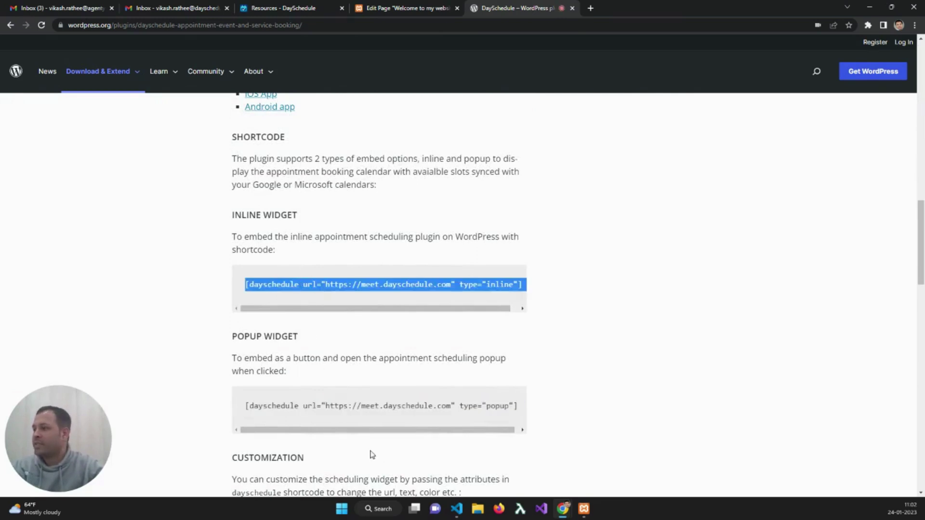
triple_click(329, 406)
key("ctrl+c")
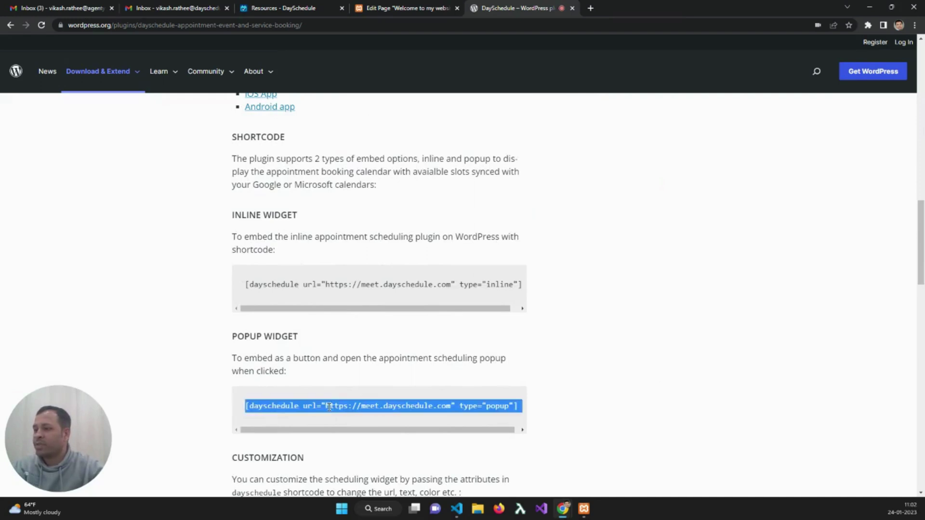
left_click(378, 9)
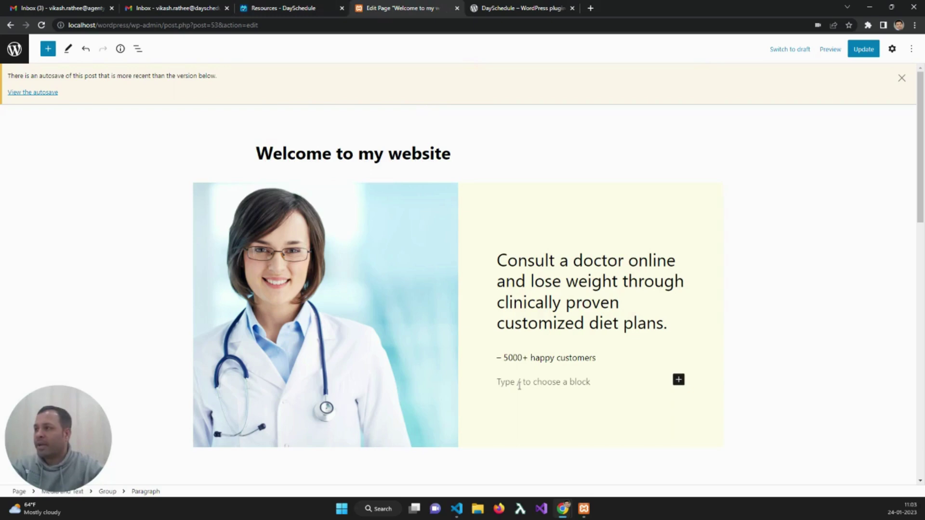
Insert a Shortcode block below the diet-plans text and paste the copied DaySchedule shortcode
left_click(49, 50)
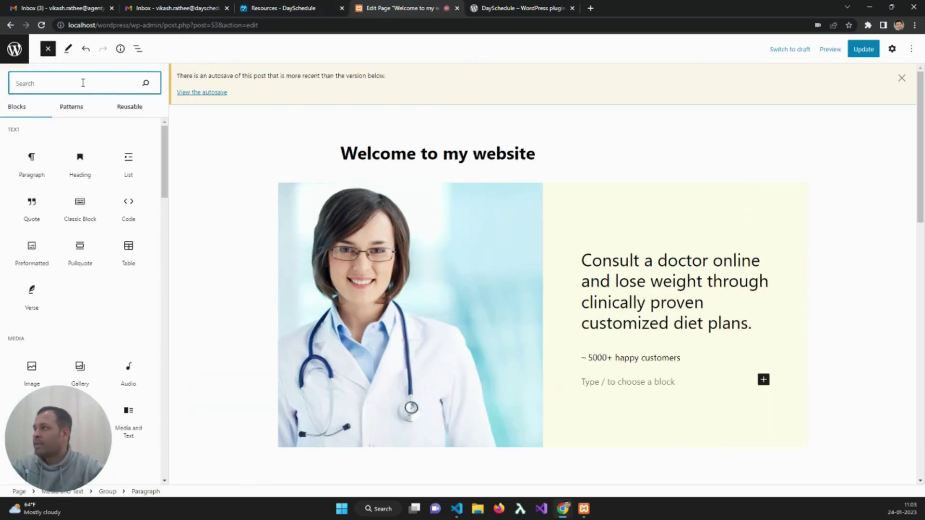
type("shor")
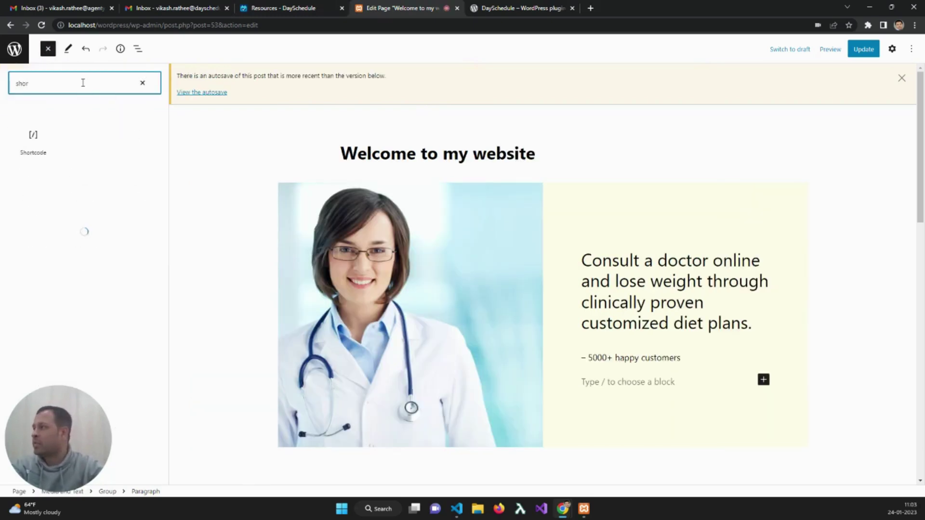
left_click(32, 140)
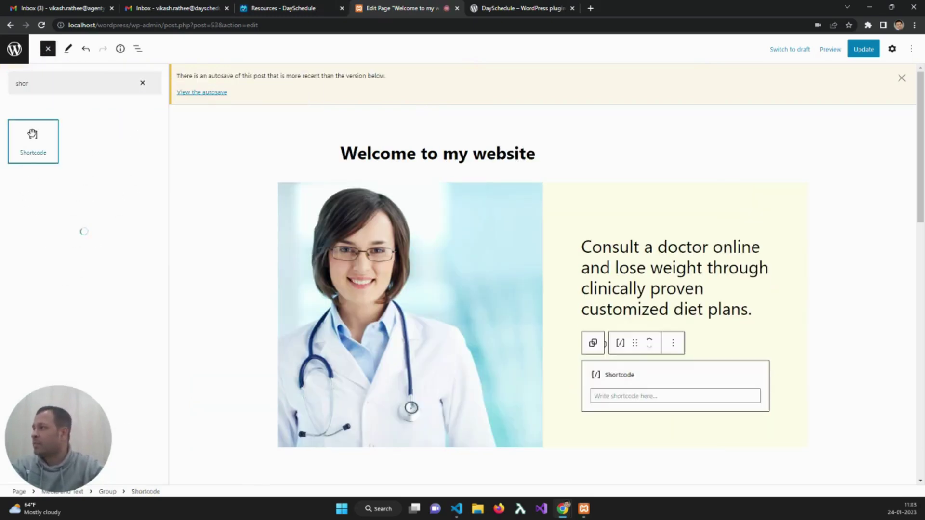
left_click(619, 396)
key("ctrl+v")
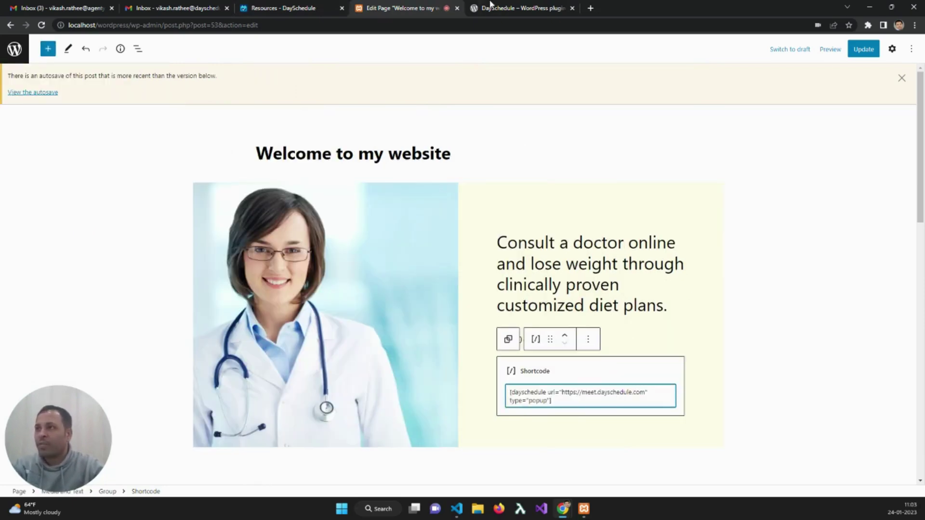
left_click(490, 5)
left_click(232, 408)
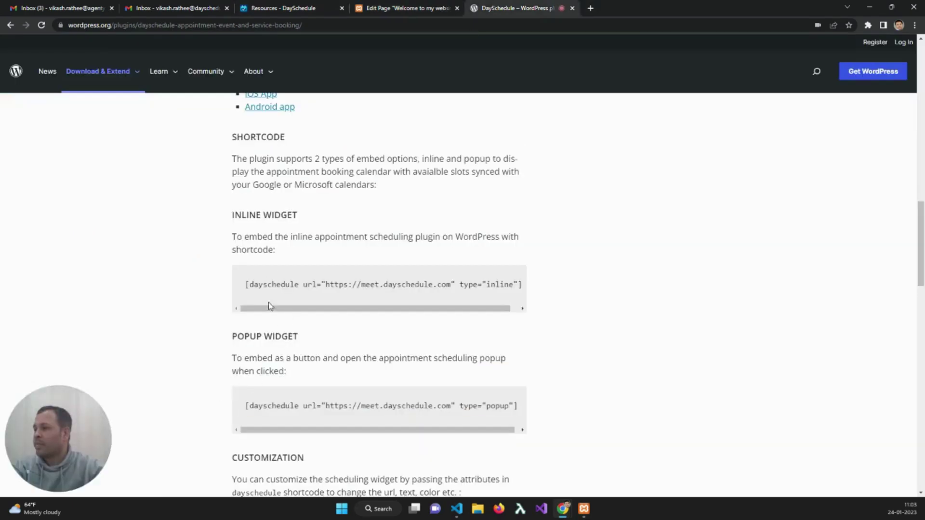
left_click(464, 5)
key("ctrl+a")
key("ctrl+v")
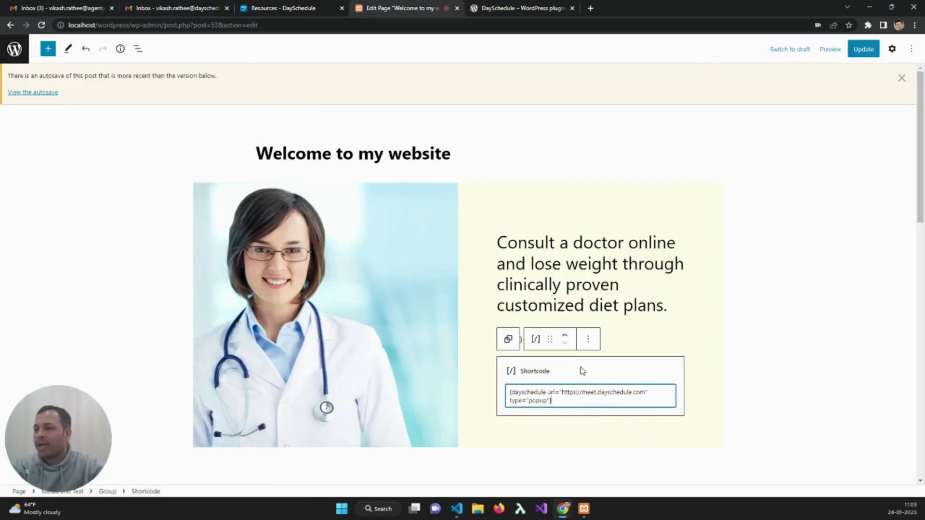
left_click(518, 8)
scroll(276, 283, "down", 6)
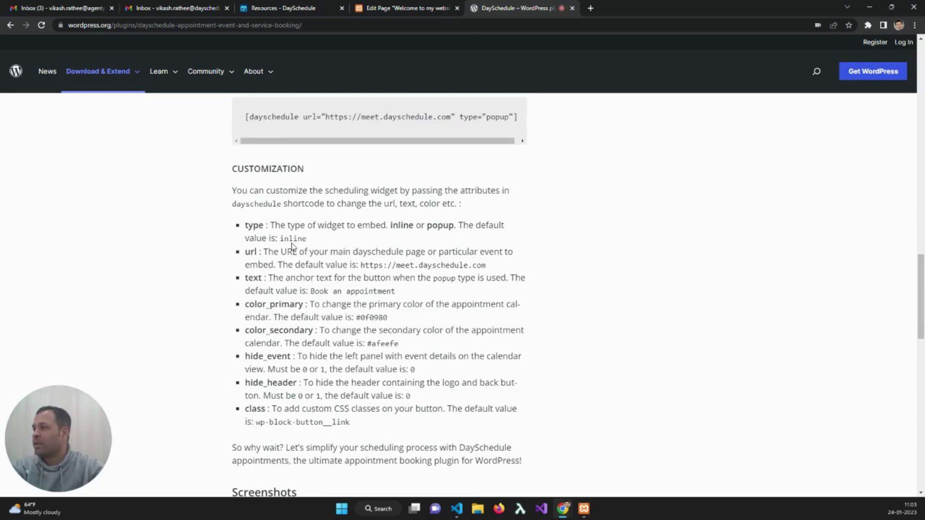
Read the shortcode's CUSTOMIZATION attributes like type and url, then go to the DaySchedule Resources page
left_click_drag(241, 227, 357, 410)
left_click(377, 428)
double_click(434, 225)
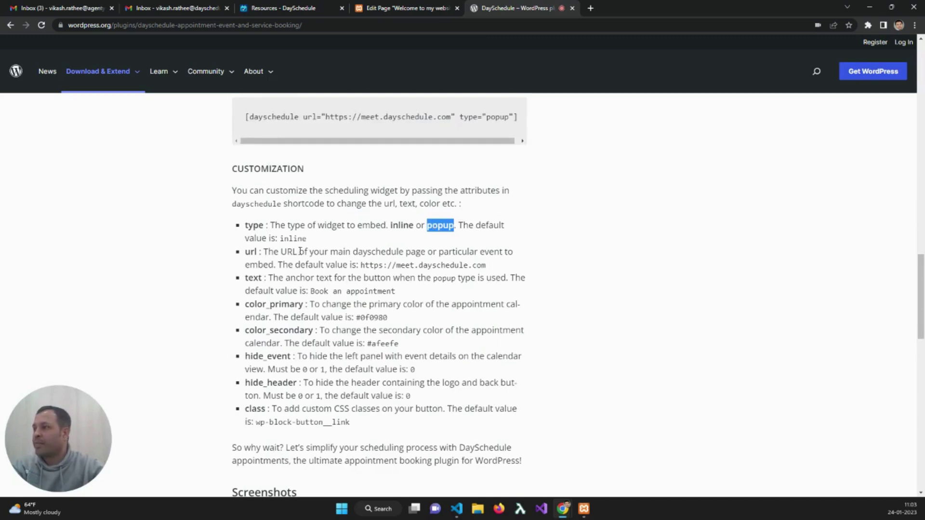
double_click(251, 251)
double_click(370, 265)
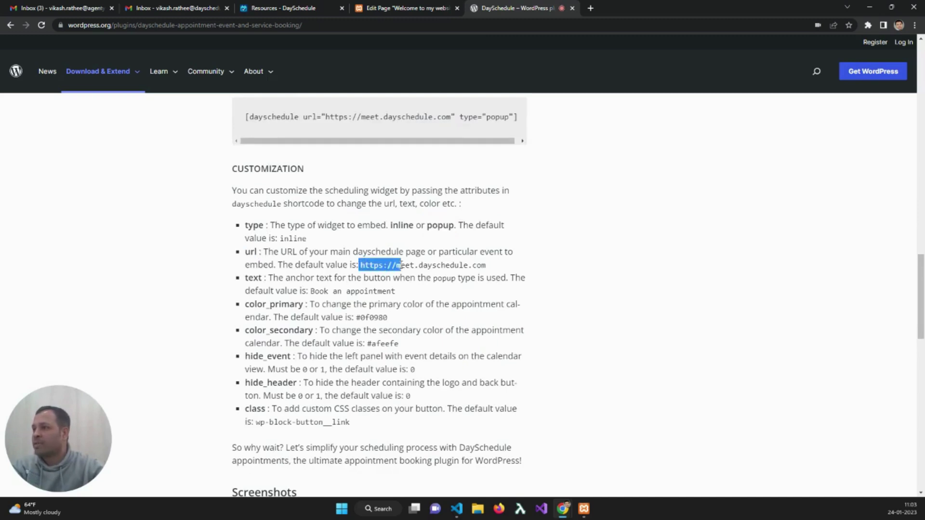
left_click(429, 298)
left_click(284, 7)
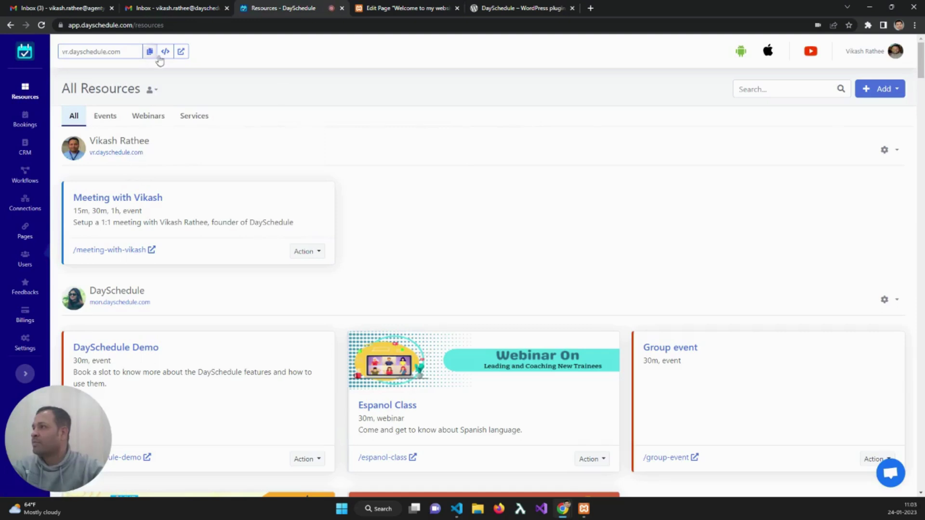
Copy the vr.dayschedule.com booking address from the Resources header and return to the page editor
double_click(125, 51)
key("ctrl+c")
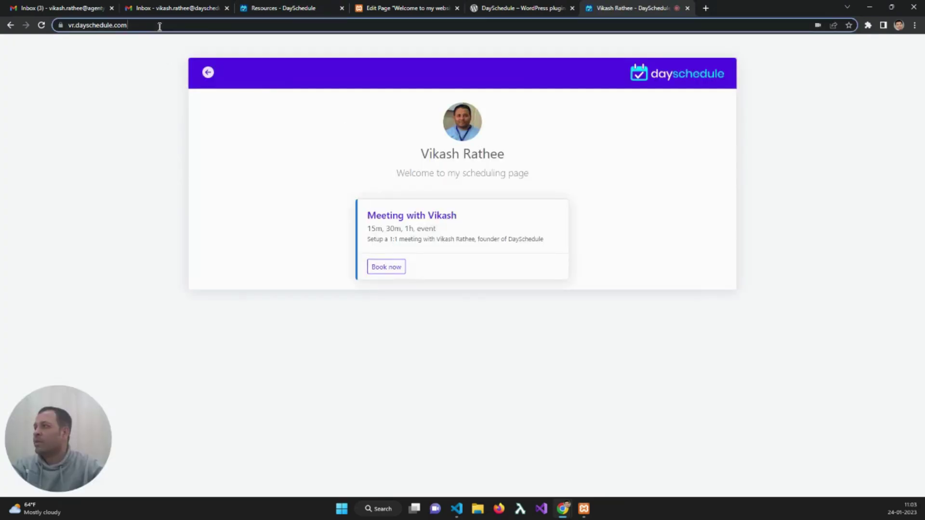
left_click(394, 5)
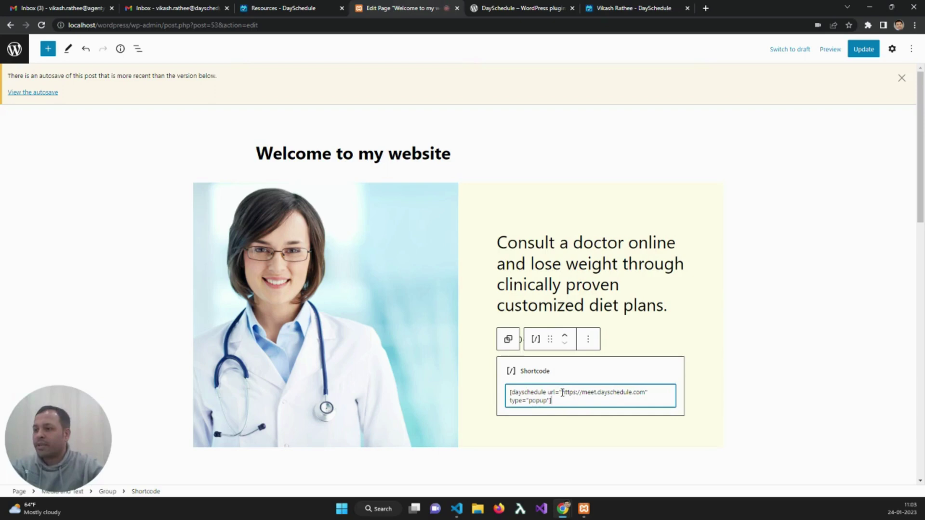
left_click_drag(562, 393, 647, 398)
key("ctrl+v")
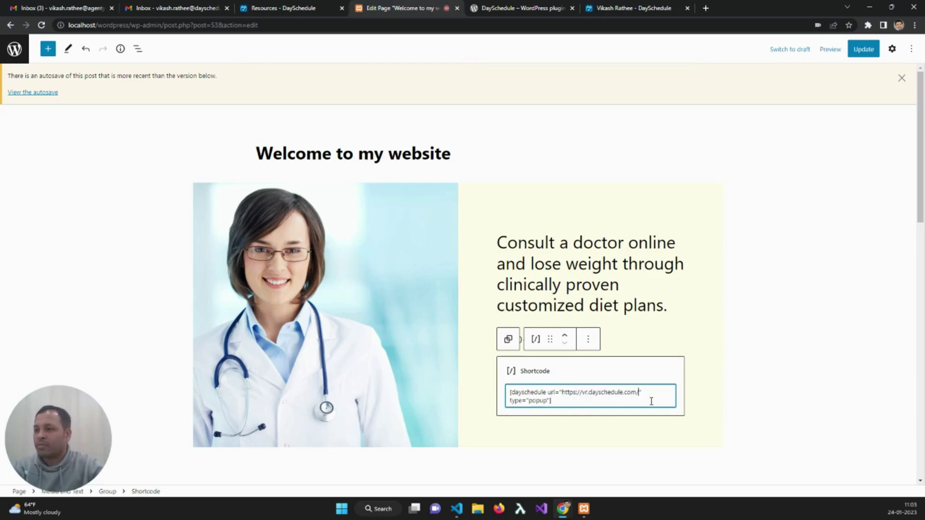
left_click(748, 390)
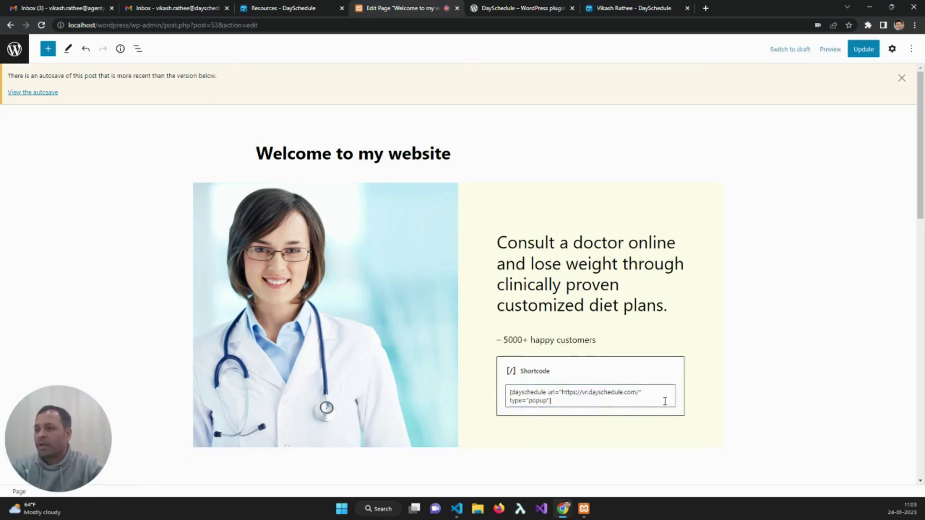
left_click(630, 391)
left_click(757, 197)
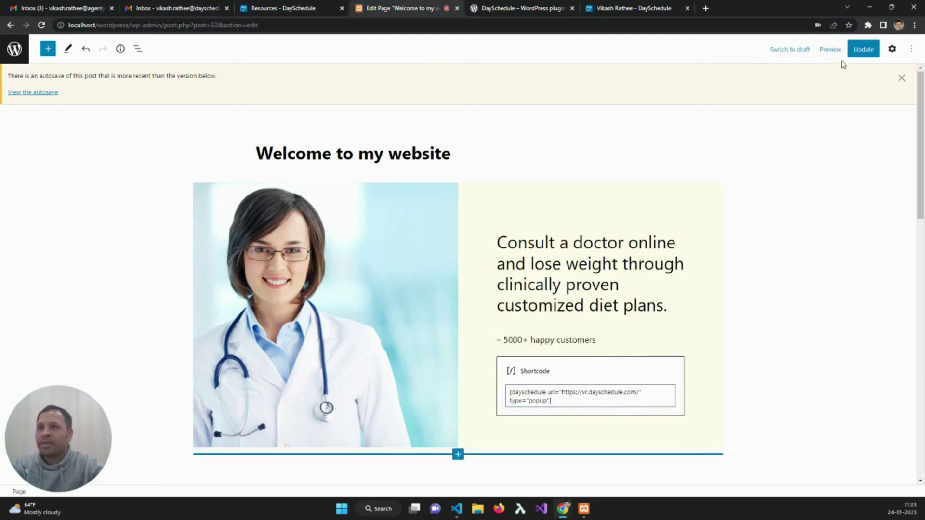
Update the page and preview it in a new tab
left_click(860, 50)
left_click(821, 50)
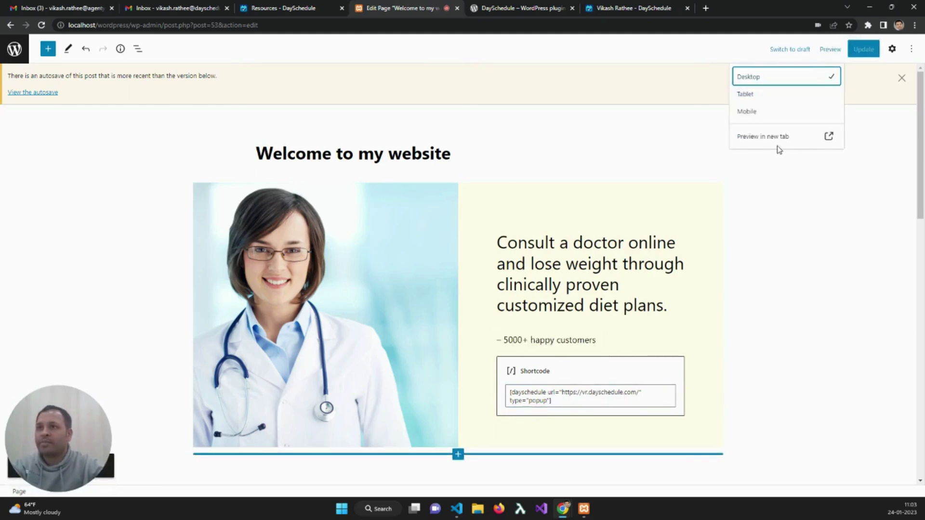
left_click(777, 141)
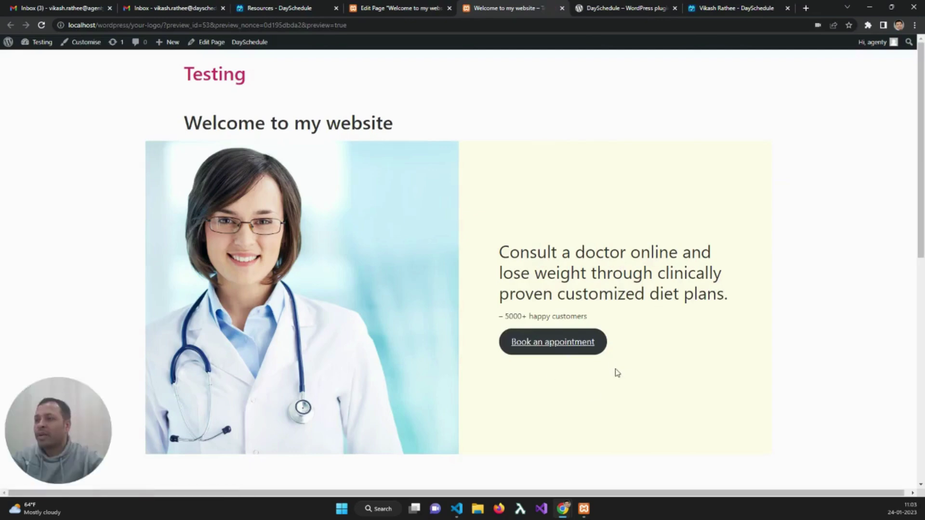
left_click(572, 347)
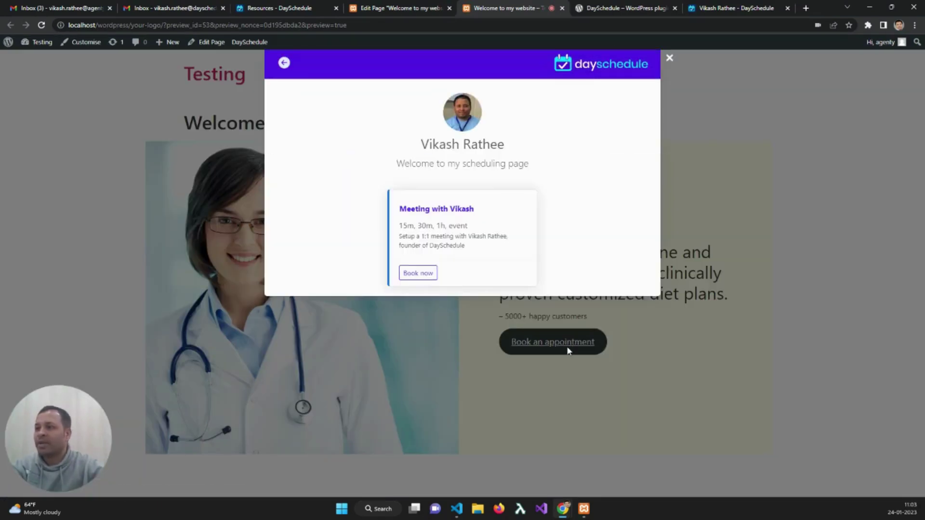
left_click(415, 276)
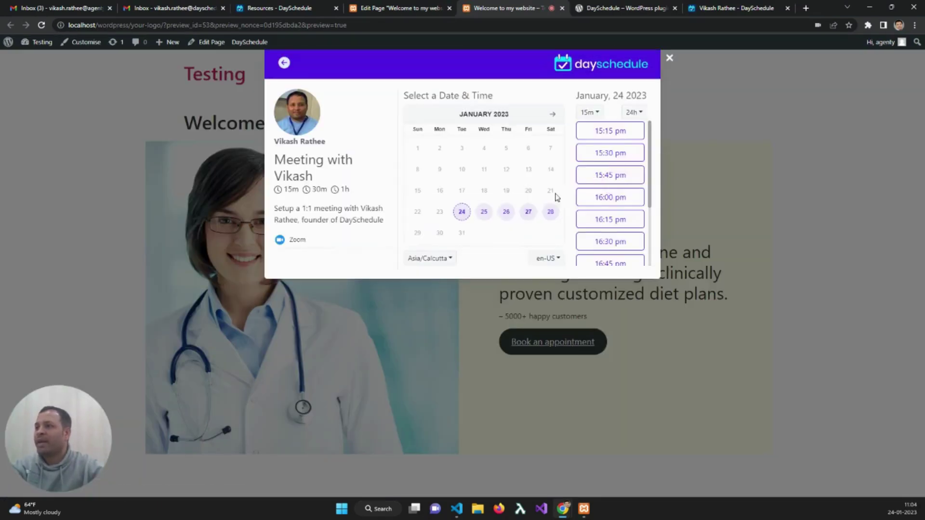
left_click(610, 197)
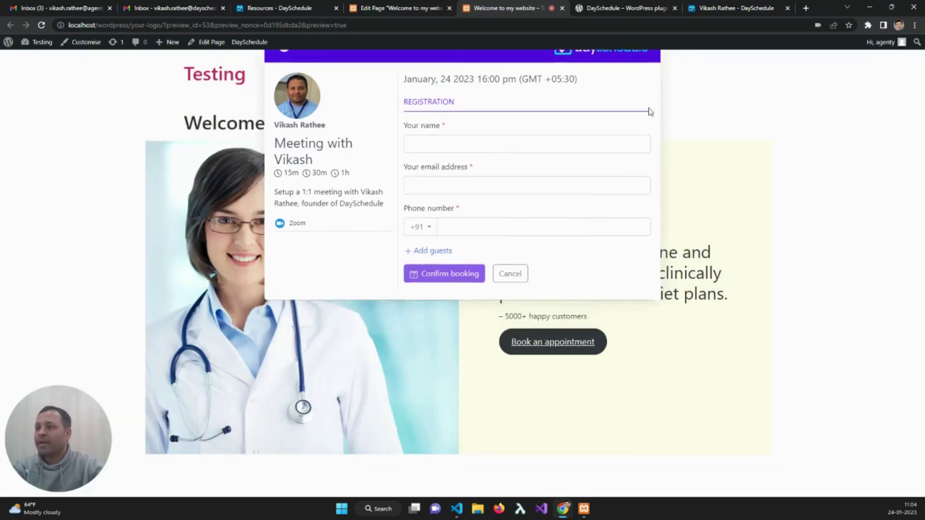
scroll(602, 328, "down", 1)
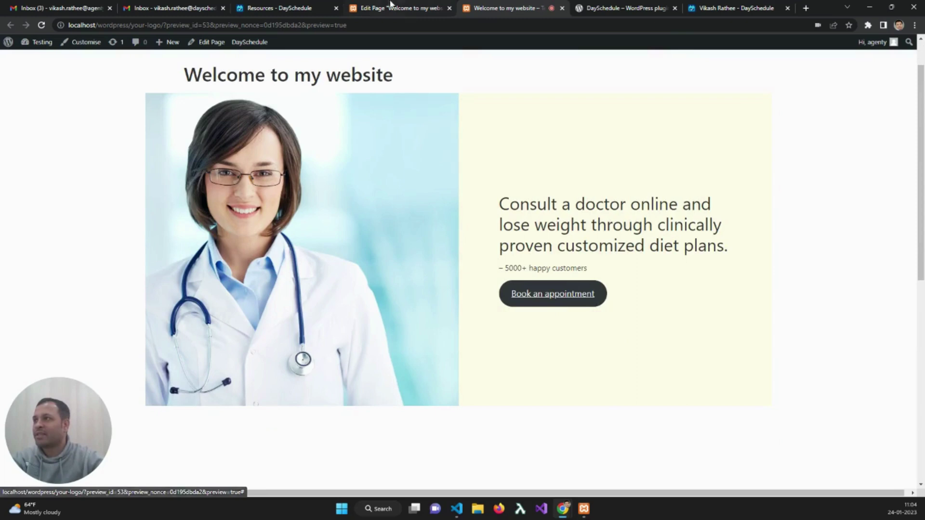
Append text="Schedule a demo" after type="popup" in the shortcode and update the page
left_click(417, 4)
left_click(578, 398)
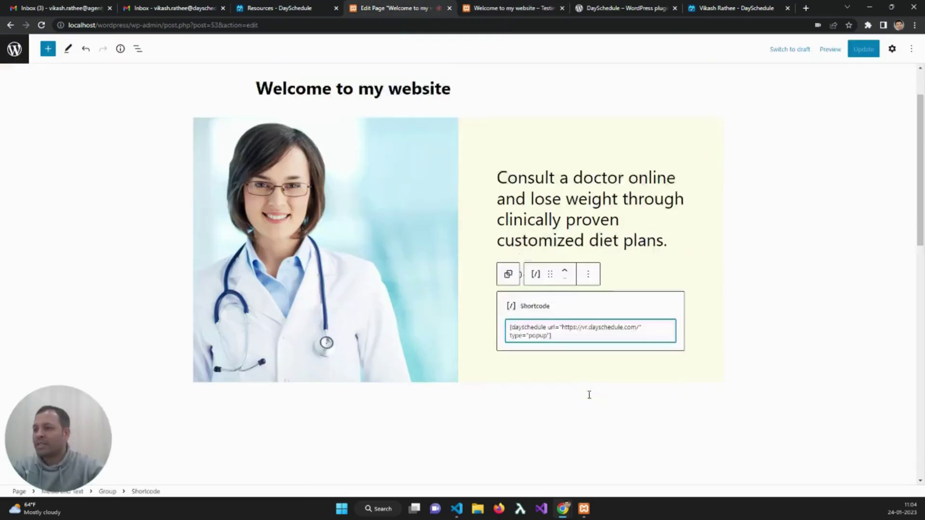
scroll(588, 395, "down", 1)
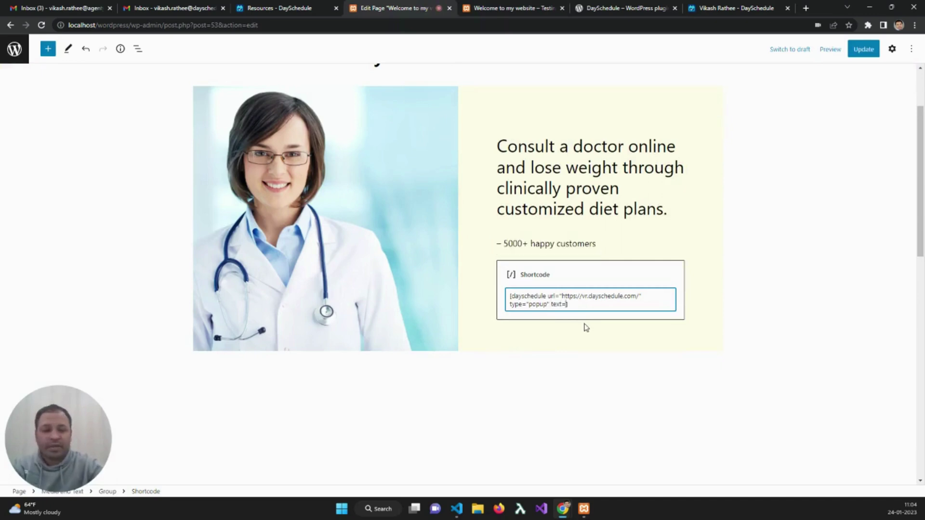
type("text=\"s")
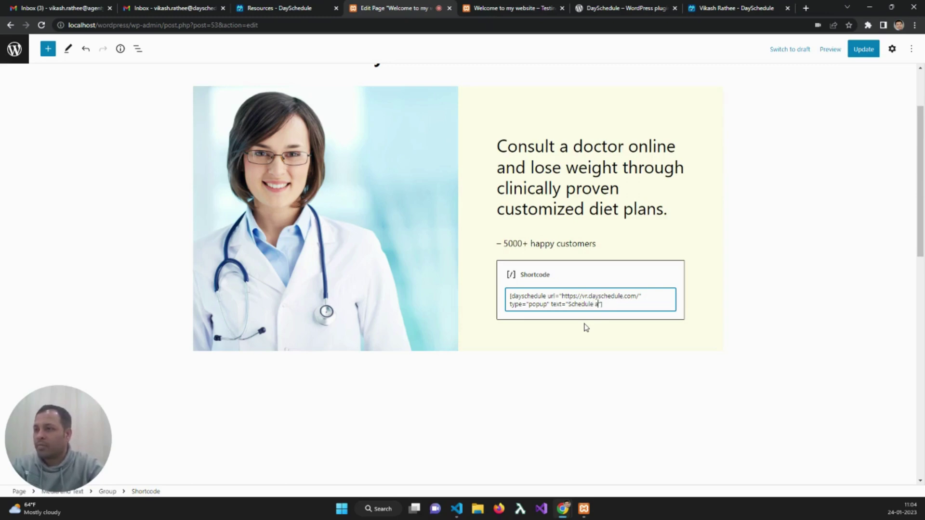
type("chedule a demo")
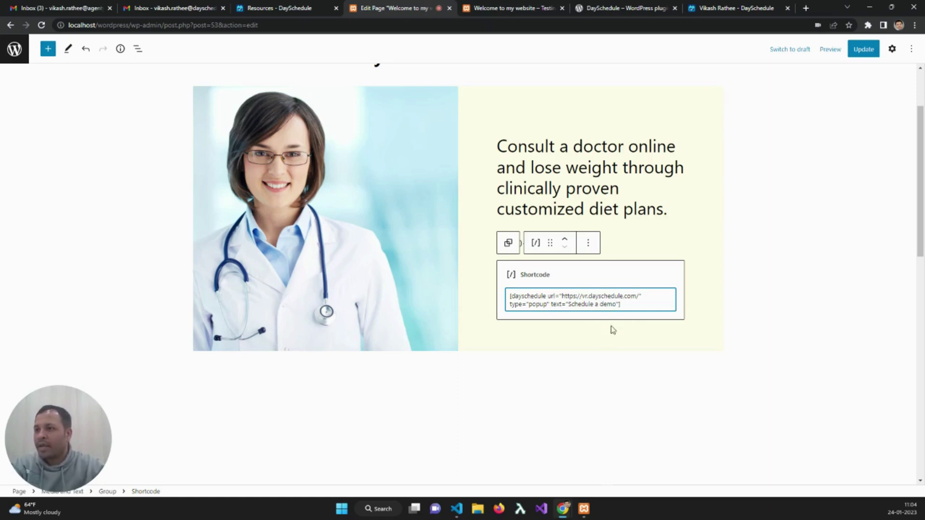
left_click(760, 300)
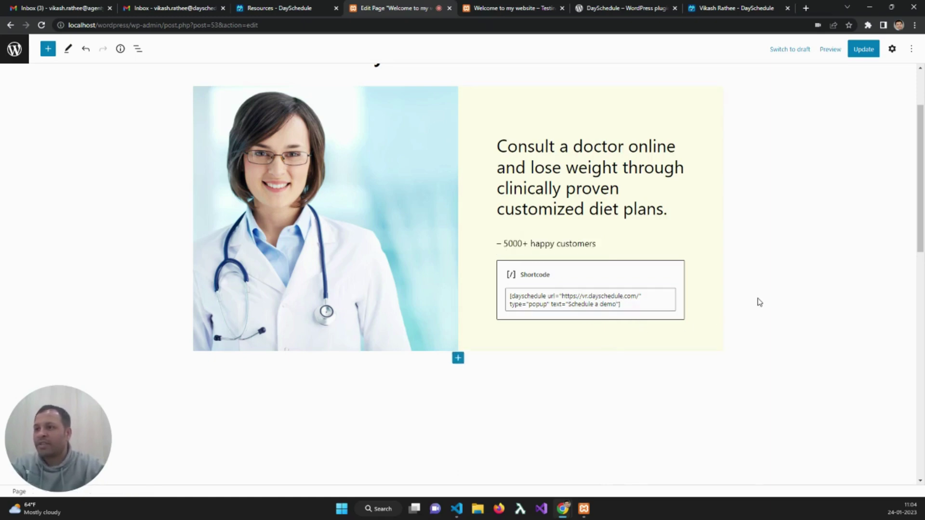
left_click(863, 50)
left_click(830, 49)
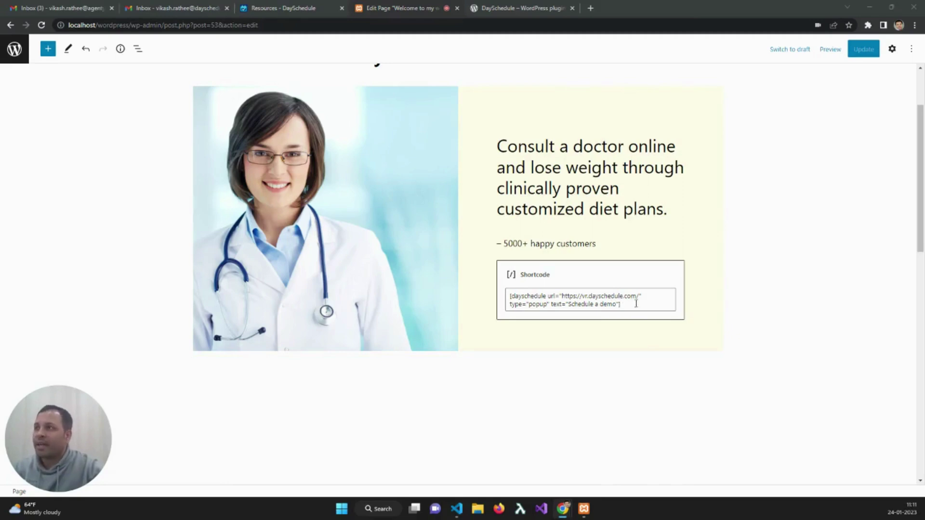
Copy color_primary from the plugin listing and add it as an empty color_primary="" attribute
left_click(515, 9)
scroll(359, 234, "up", 3)
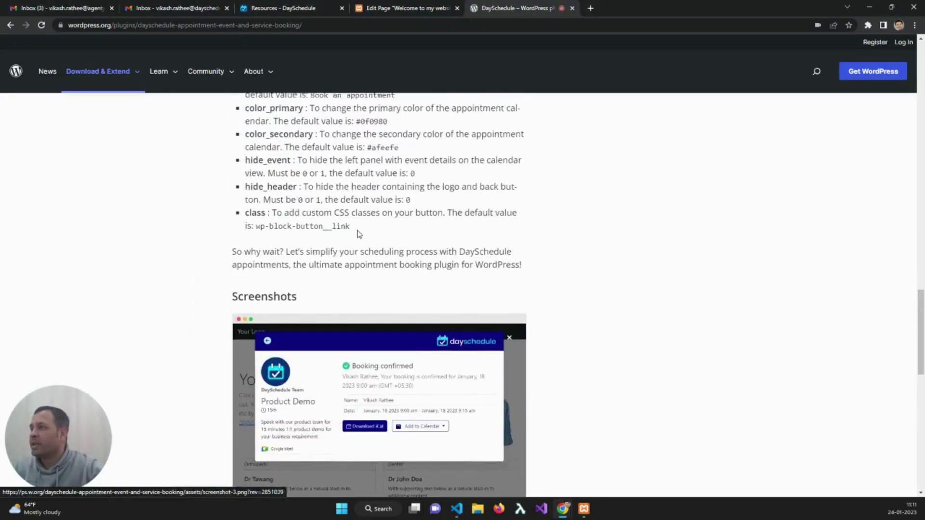
scroll(296, 244, "up", 2)
double_click(259, 209)
key("ctrl+c")
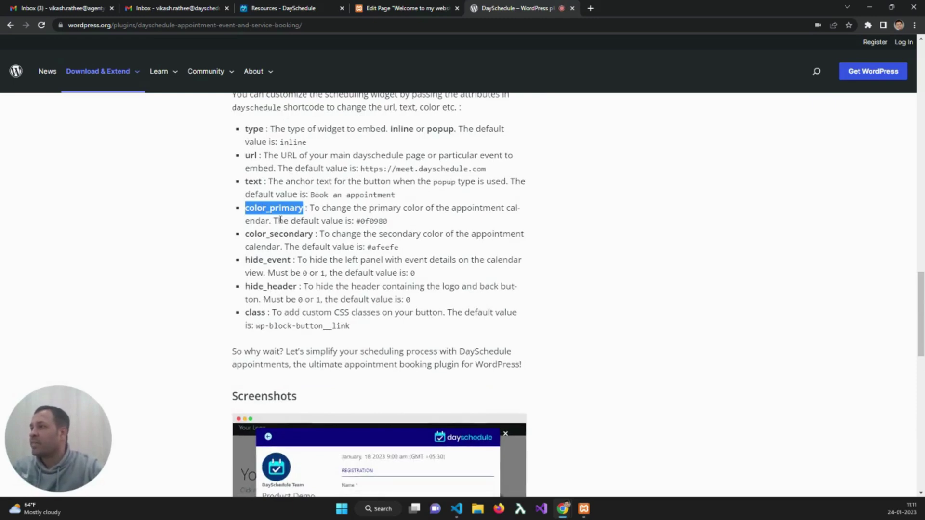
left_click(398, 4)
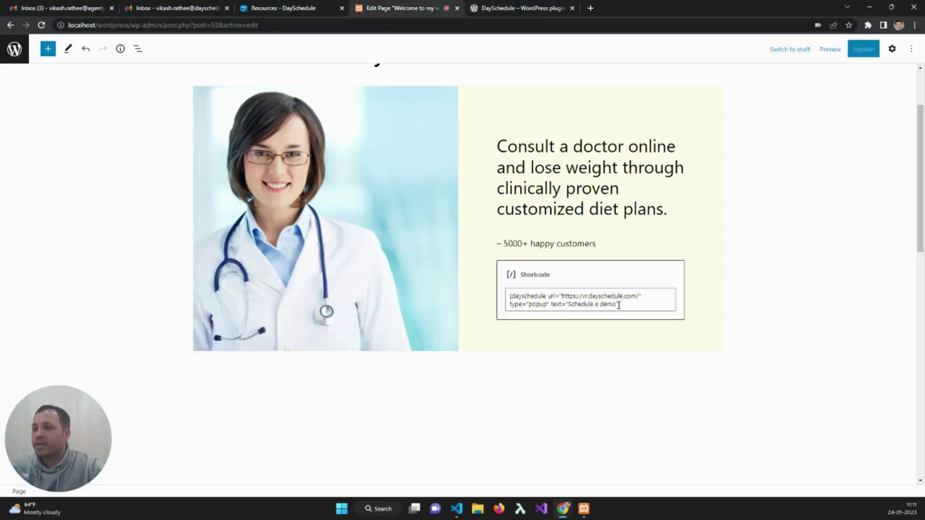
left_click(619, 305)
key("ctrl+v")
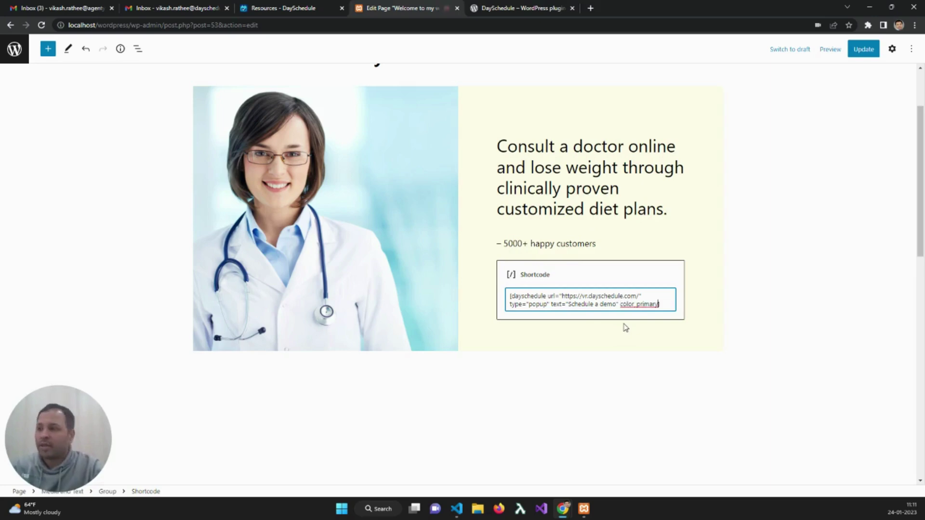
type("\"\"")
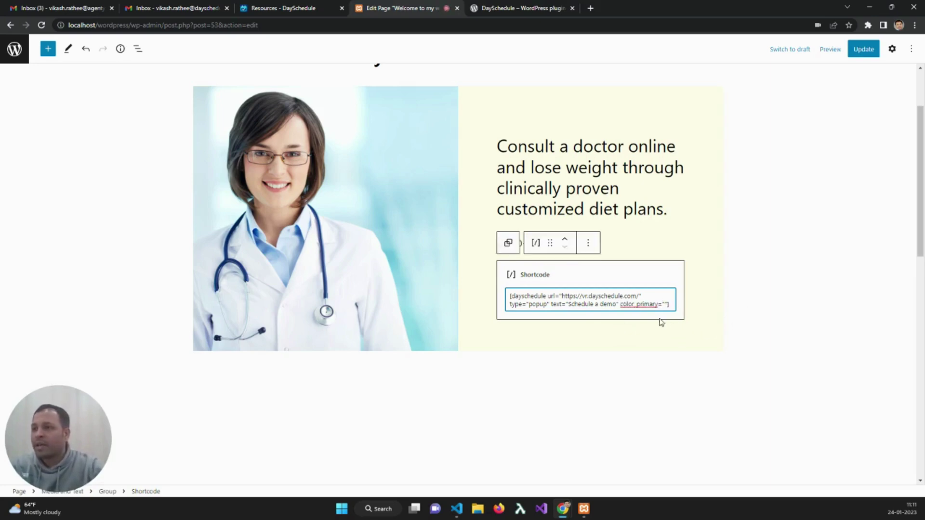
Look up HTML Color Codes, pick the golden yellow #F4D03F and select its hex code
left_click(594, 8)
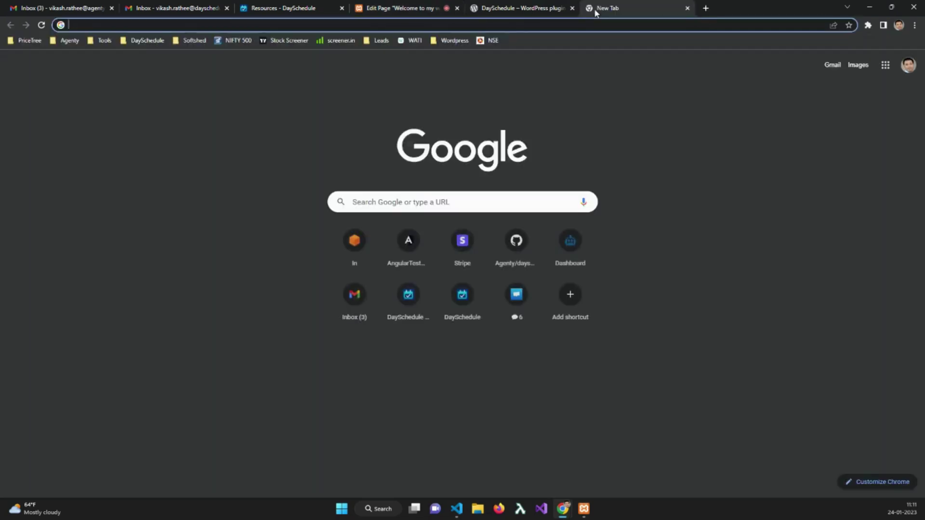
type("html")
key("Return")
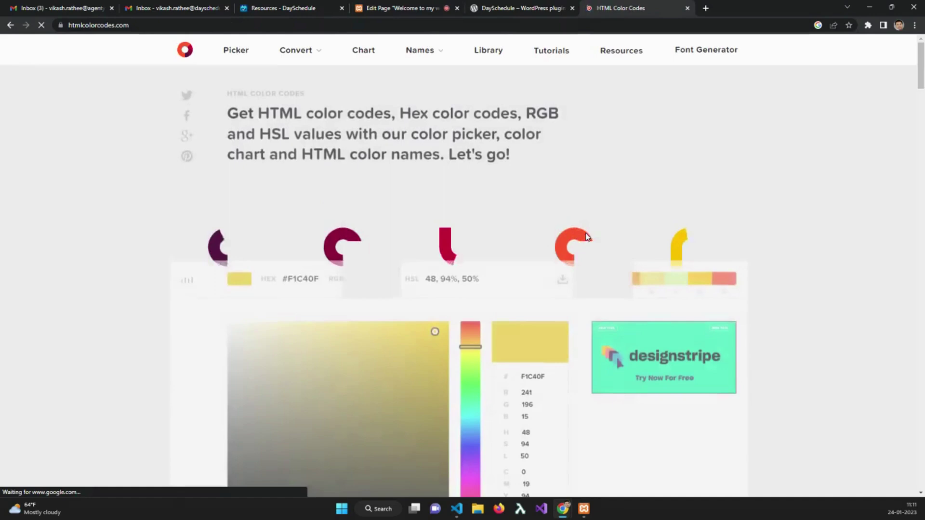
scroll(584, 217, "down", 6)
scroll(584, 232, "down", 4)
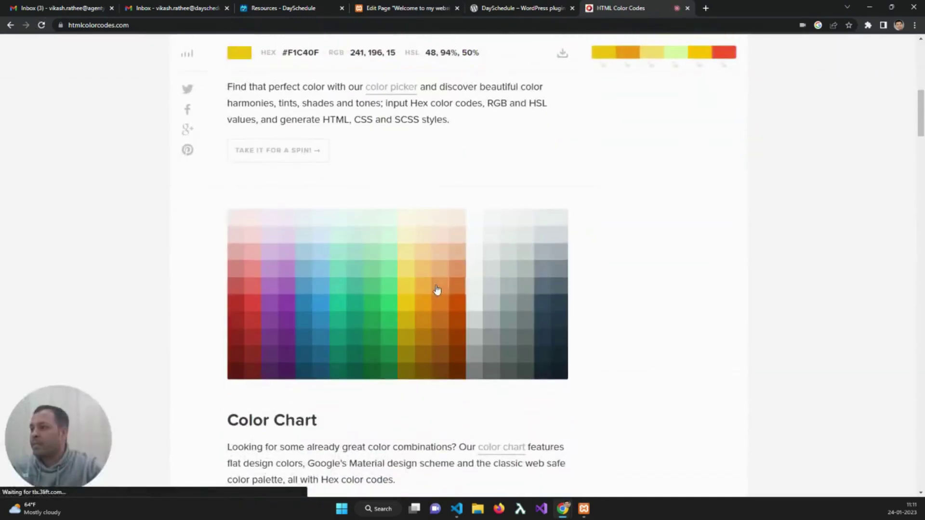
left_click(405, 289)
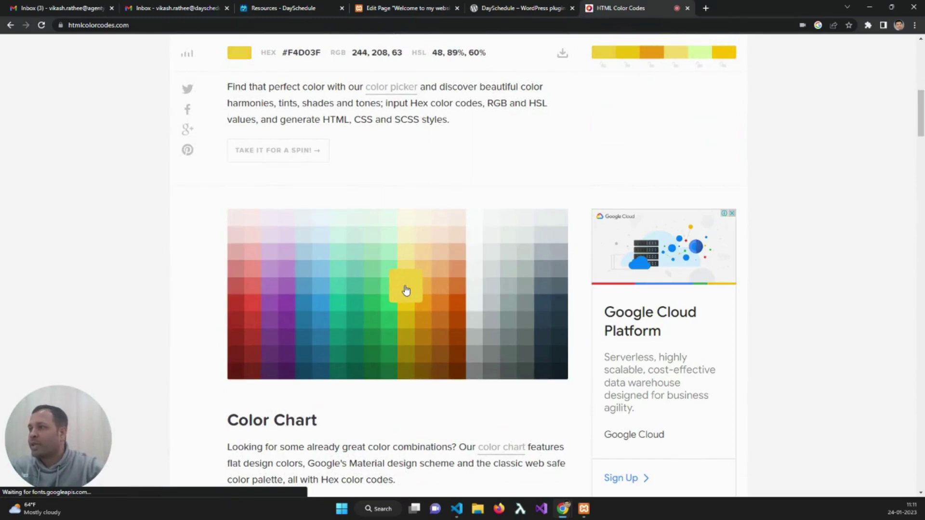
left_click_drag(285, 52, 314, 54)
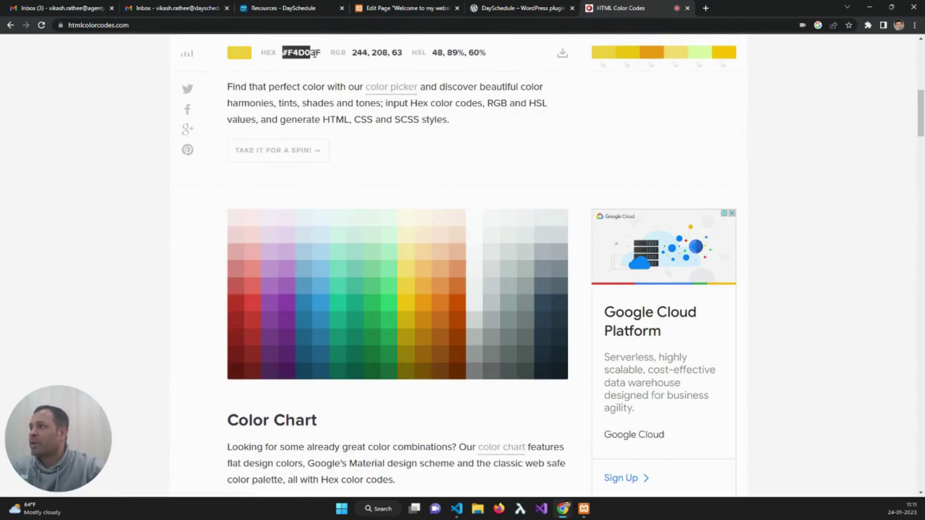
left_click(398, 7)
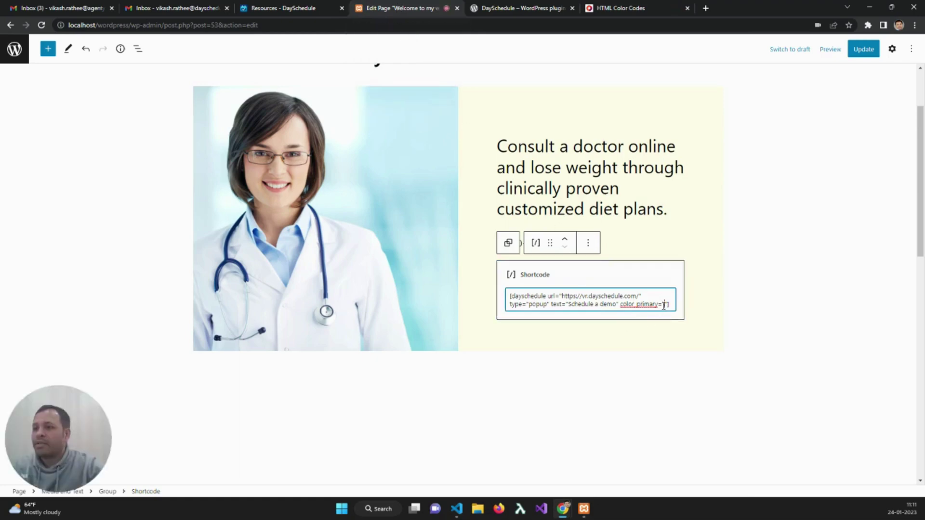
Set color_primary to #F4D03F and add an empty color_secondary="" attribute copied from the docs
type("#F4D03F")
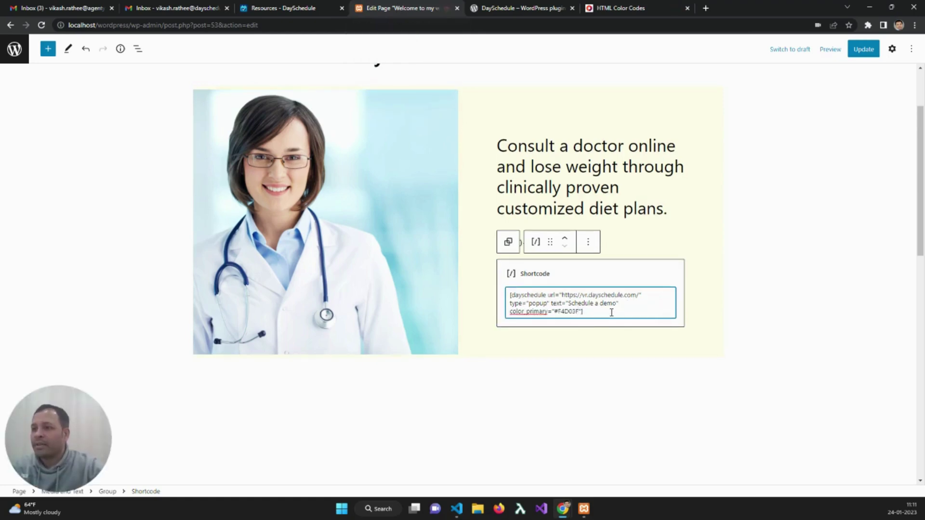
type("se")
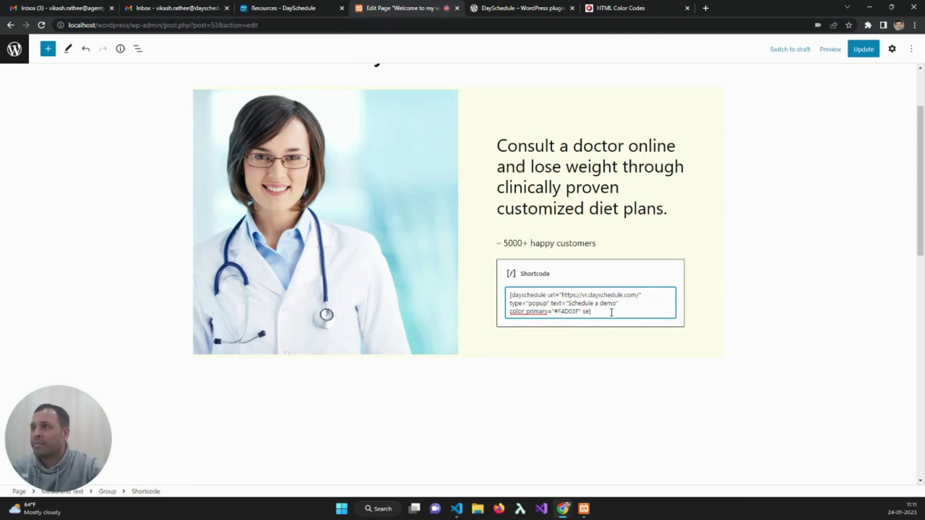
left_click(525, 8)
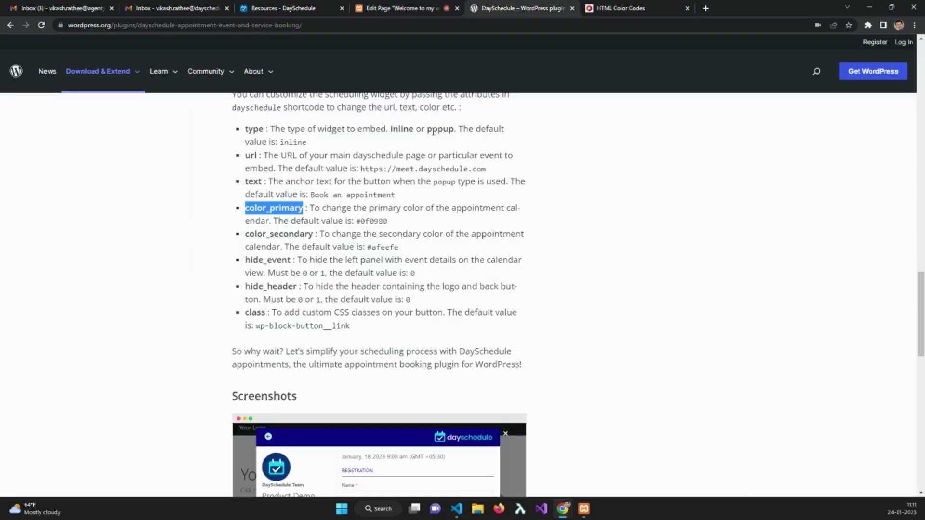
double_click(278, 234)
key("ctrl+c")
left_click(410, 7)
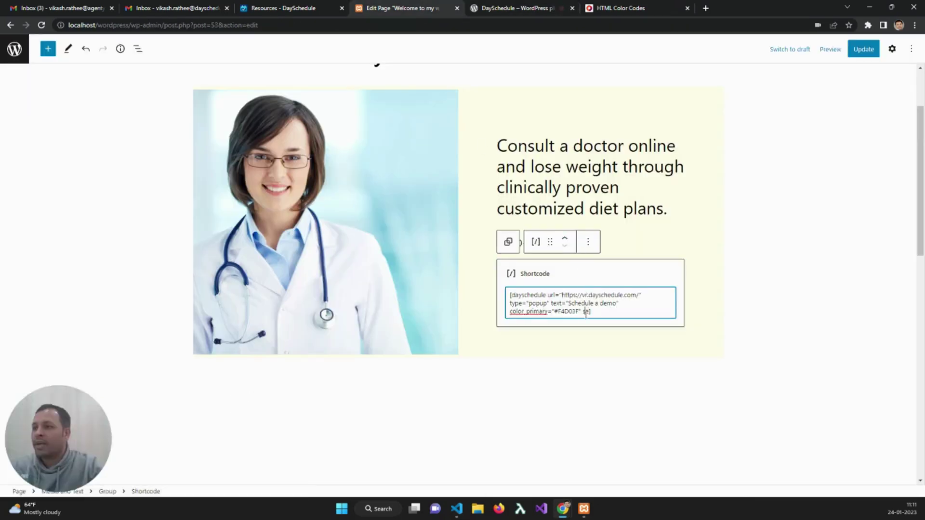
double_click(585, 311)
key("ctrl+v")
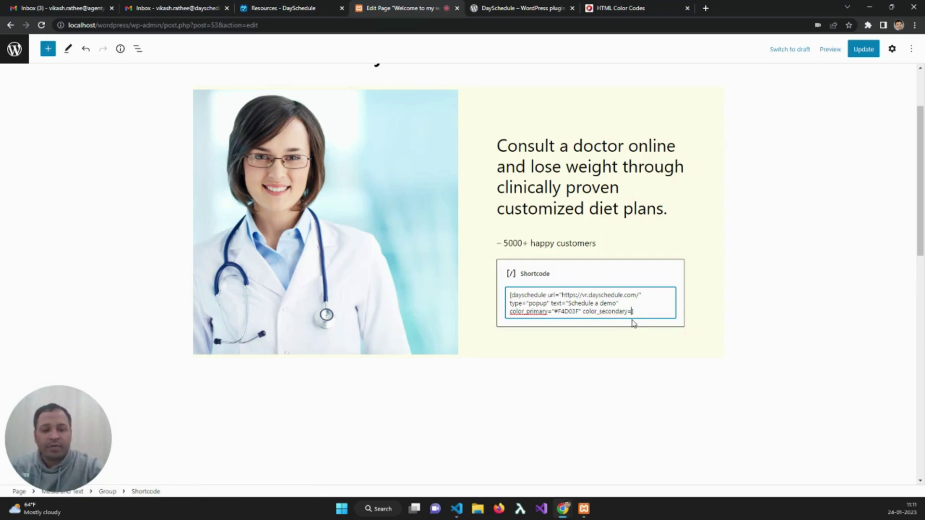
type("\"\"")
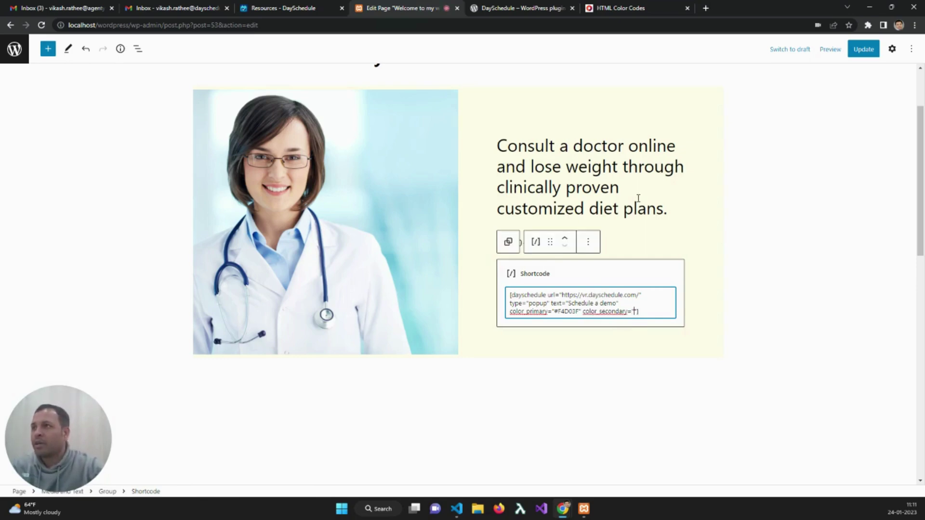
Copy the pale yellow hex code #FCF3CF from HTML Color Codes
left_click(590, 10)
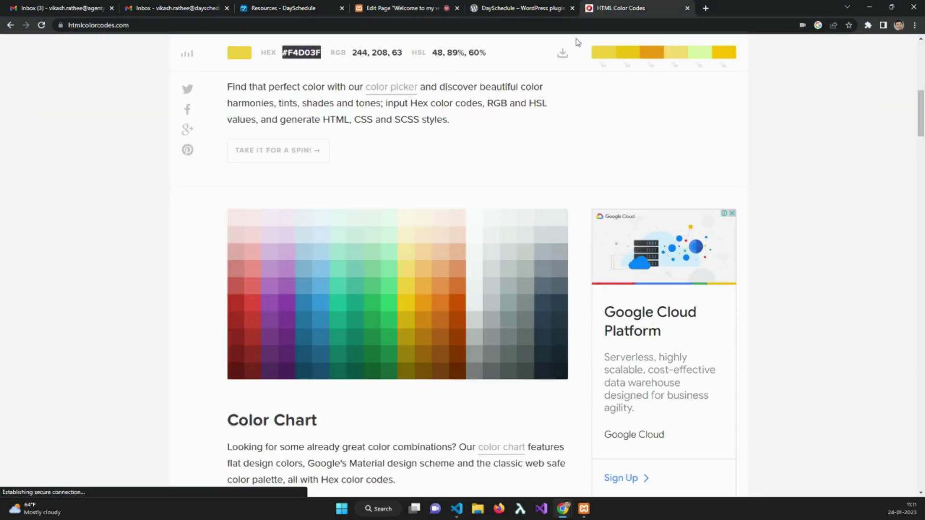
left_click(407, 239)
double_click(297, 52)
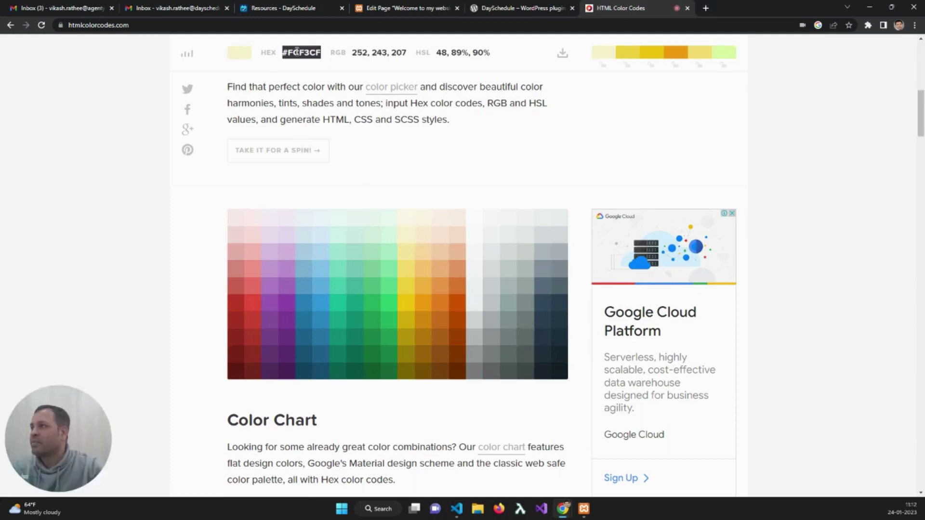
key("ctrl+c")
left_click(400, 7)
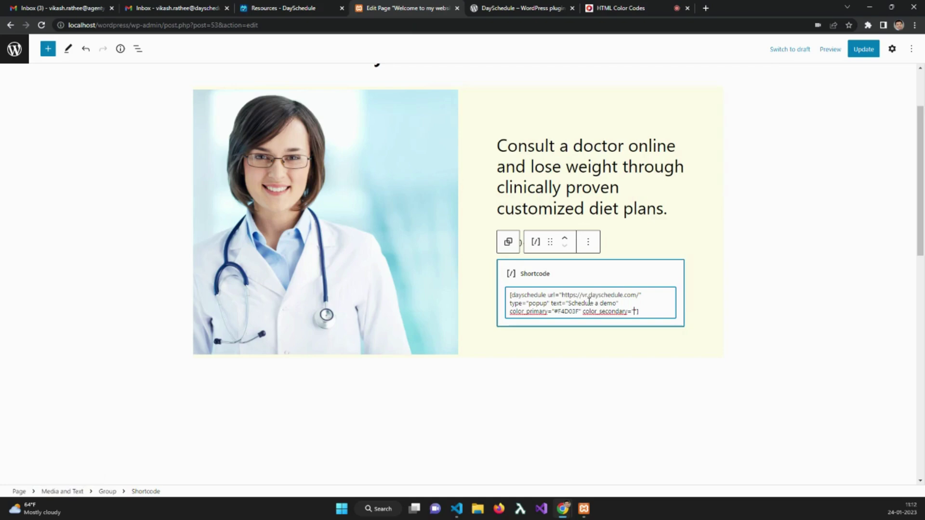
Set color_secondary to #FCF3CF, update the page, and preview it in a new tab
key("ctrl+v")
left_click(689, 347)
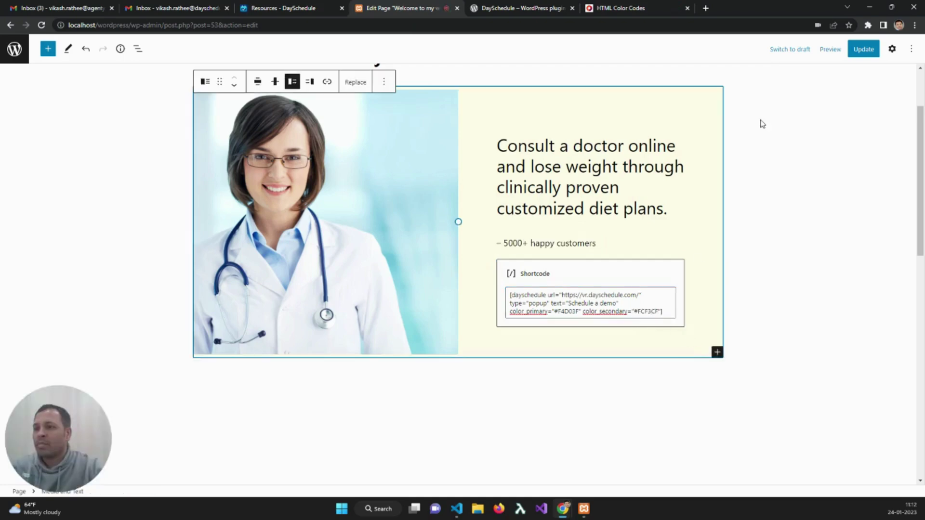
left_click(863, 49)
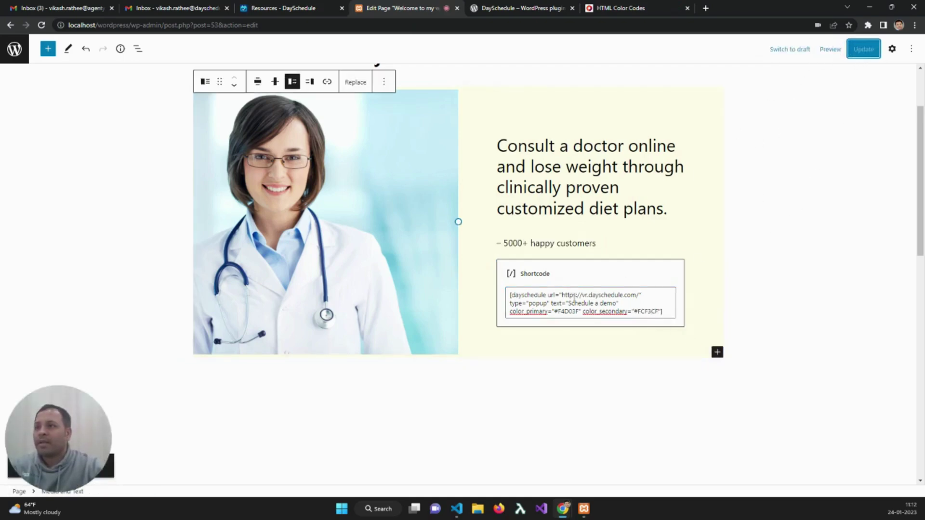
left_click(828, 50)
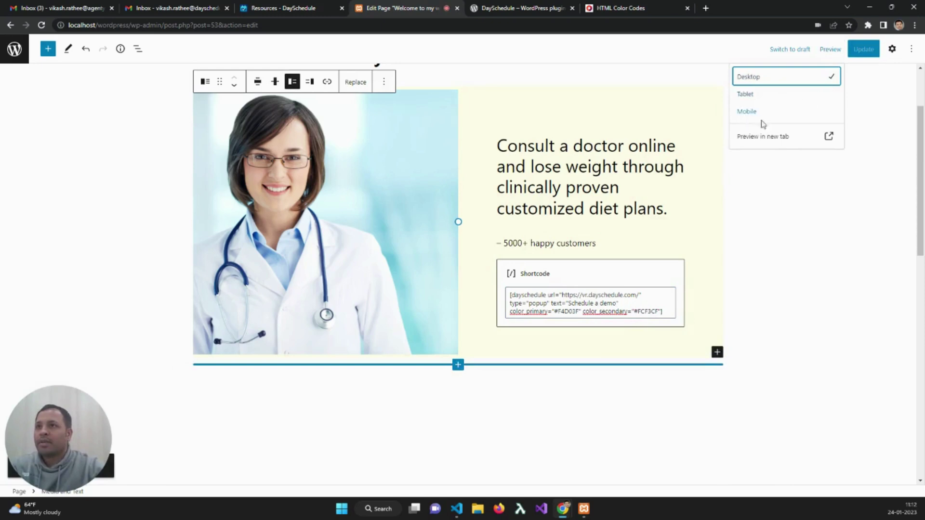
left_click(769, 137)
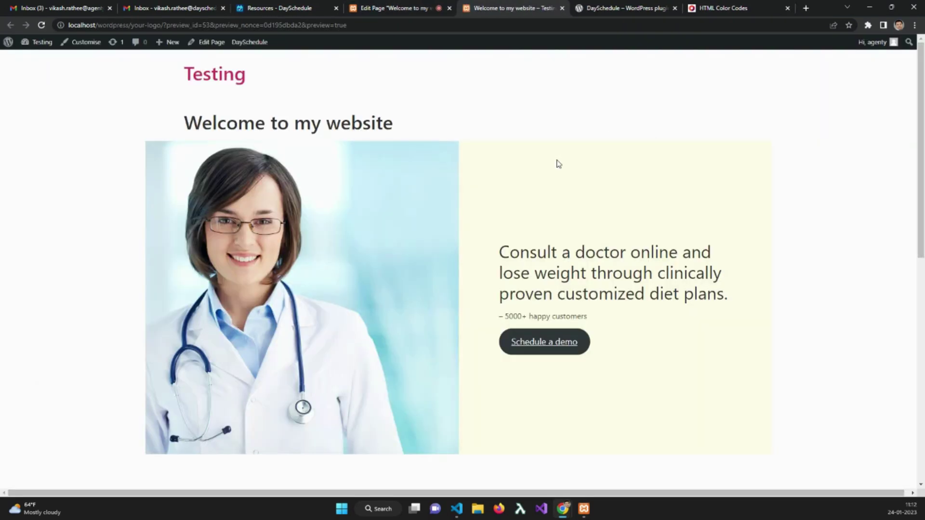
Test the yellow Schedule a demo popup by choosing the meeting's 16:00 slot, then cancelling
left_click(537, 341)
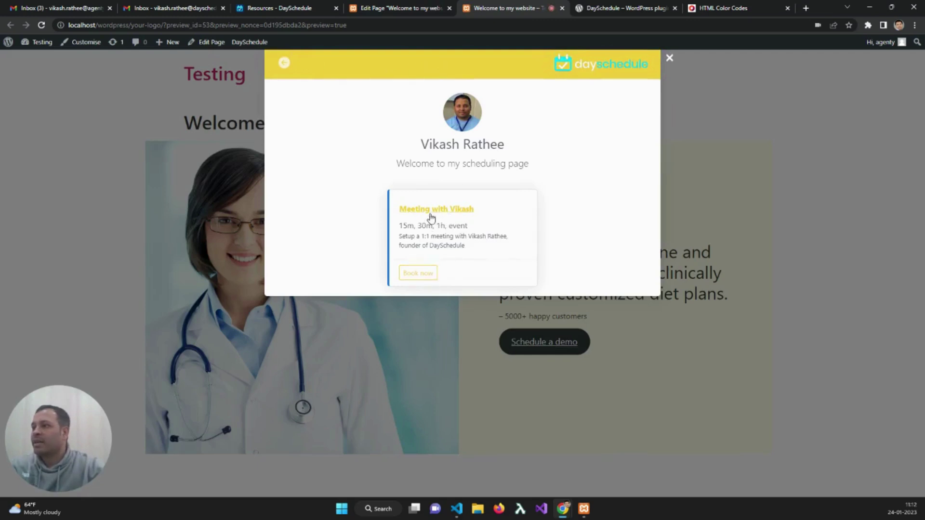
left_click(418, 274)
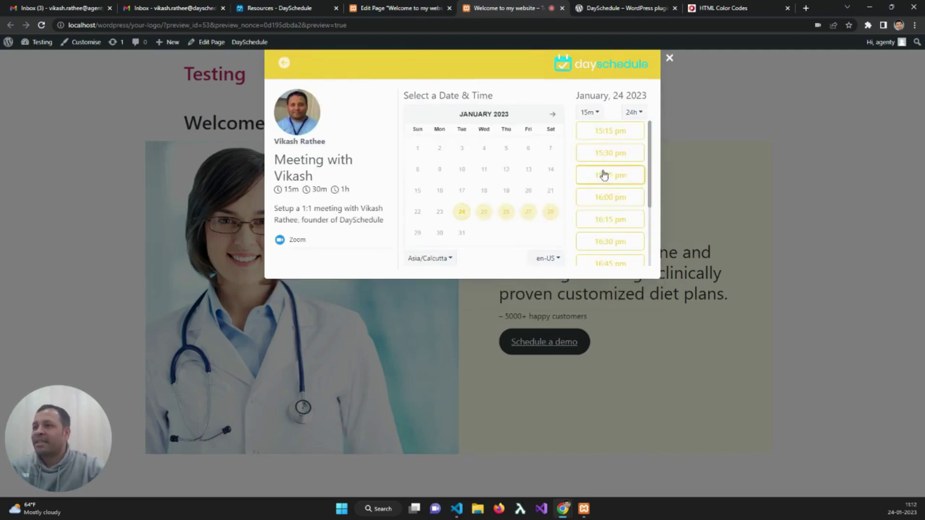
left_click(616, 195)
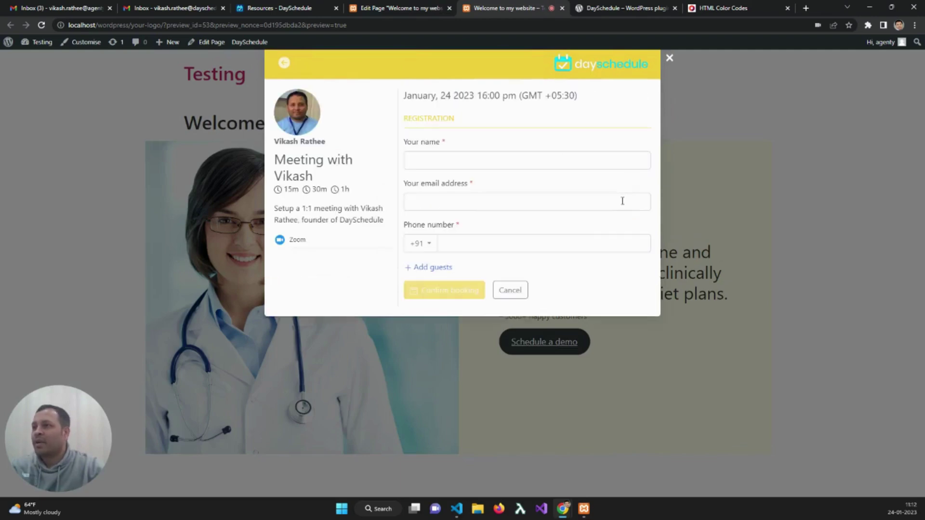
left_click(518, 290)
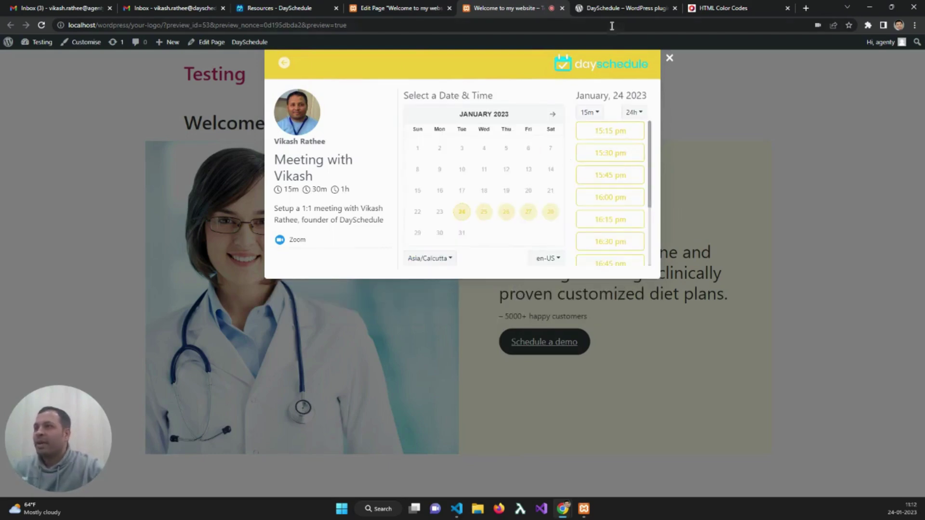
Return to the plugin documentation's customization attribute list
key("ctrl+Tab")
scroll(360, 286, "down", 2)
left_click(277, 212)
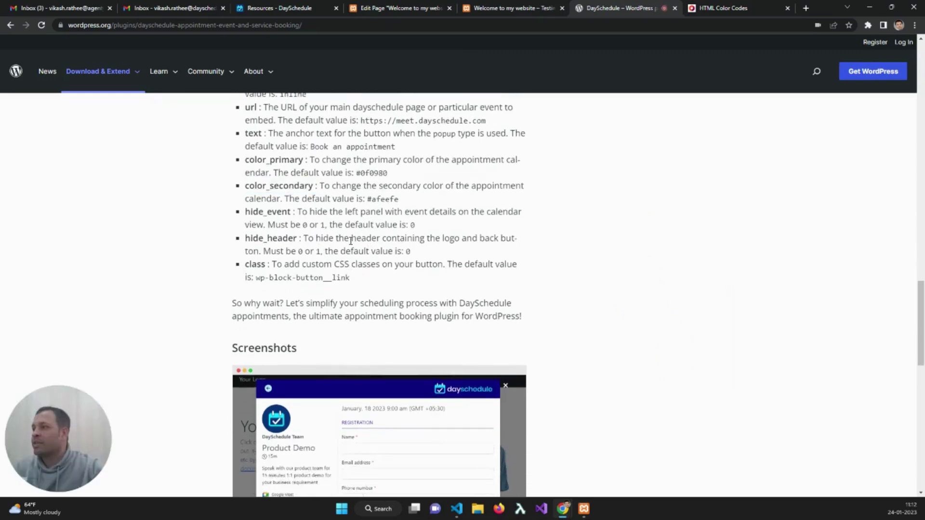
scroll(351, 241, "up", 2)
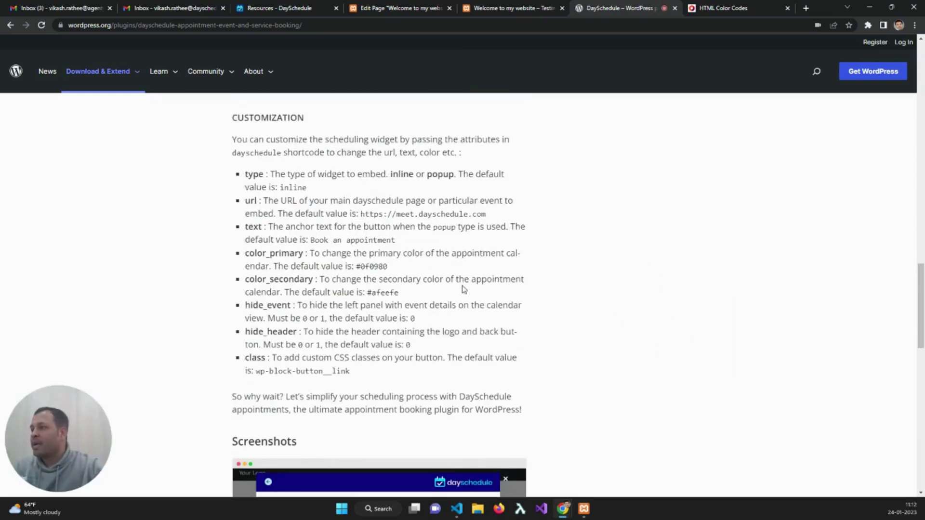
scroll(524, 303, "down", 2)
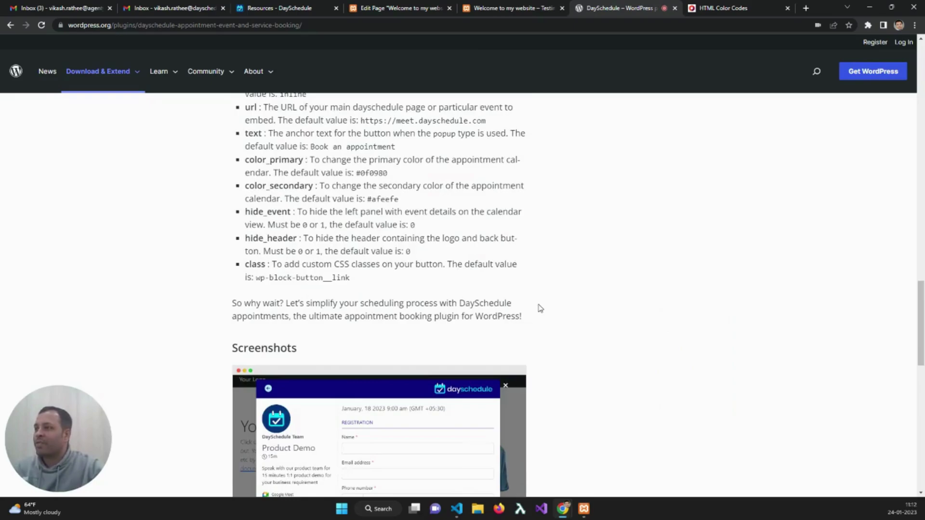